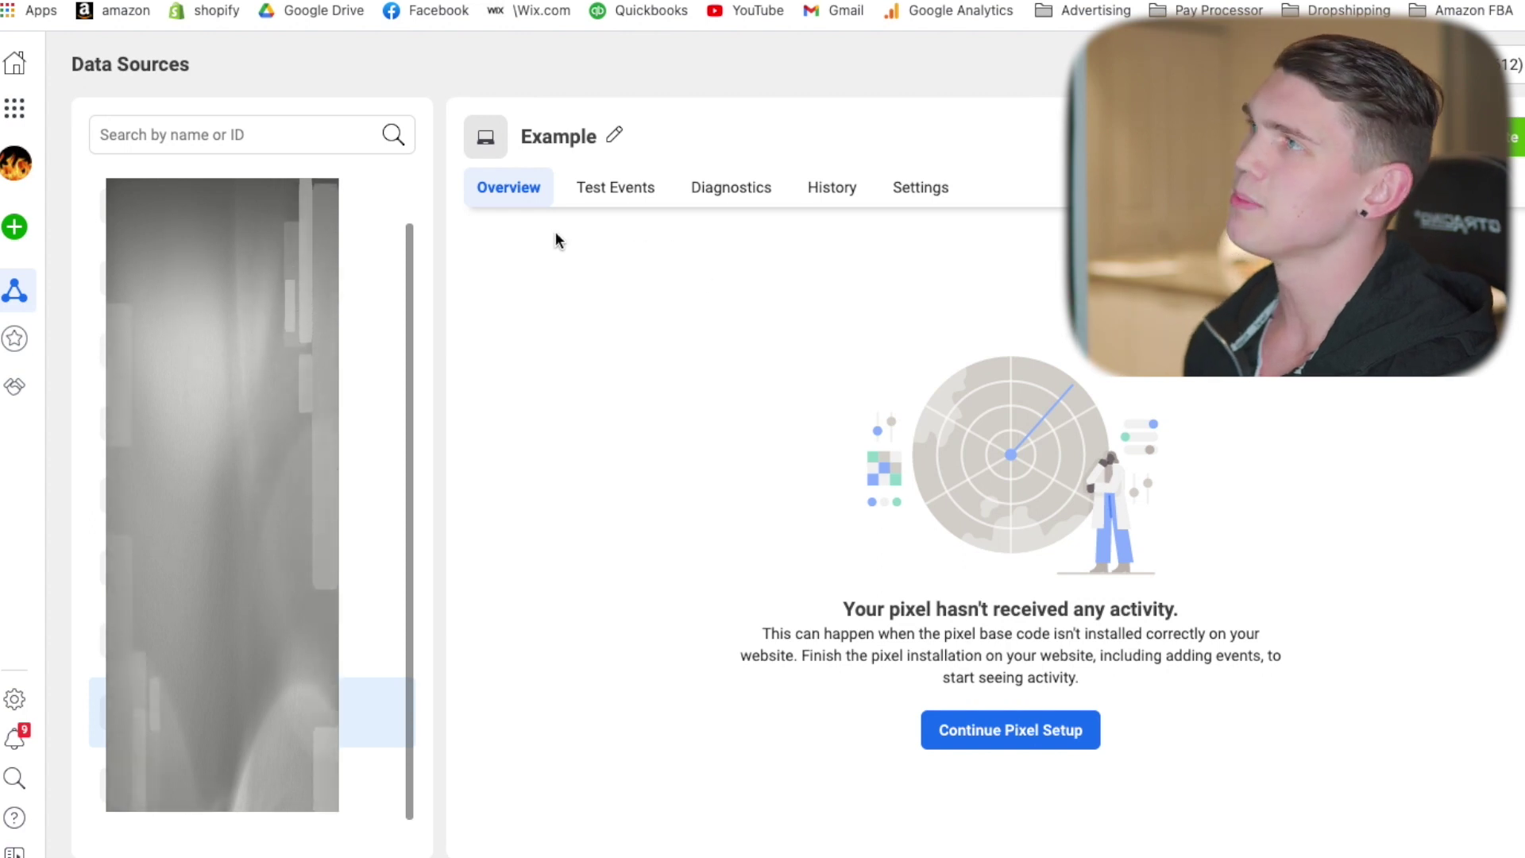
Step: Continue the Example pixel setup and choose manual code installation
{"action": "left_click", "coordinate": [17, 109]}
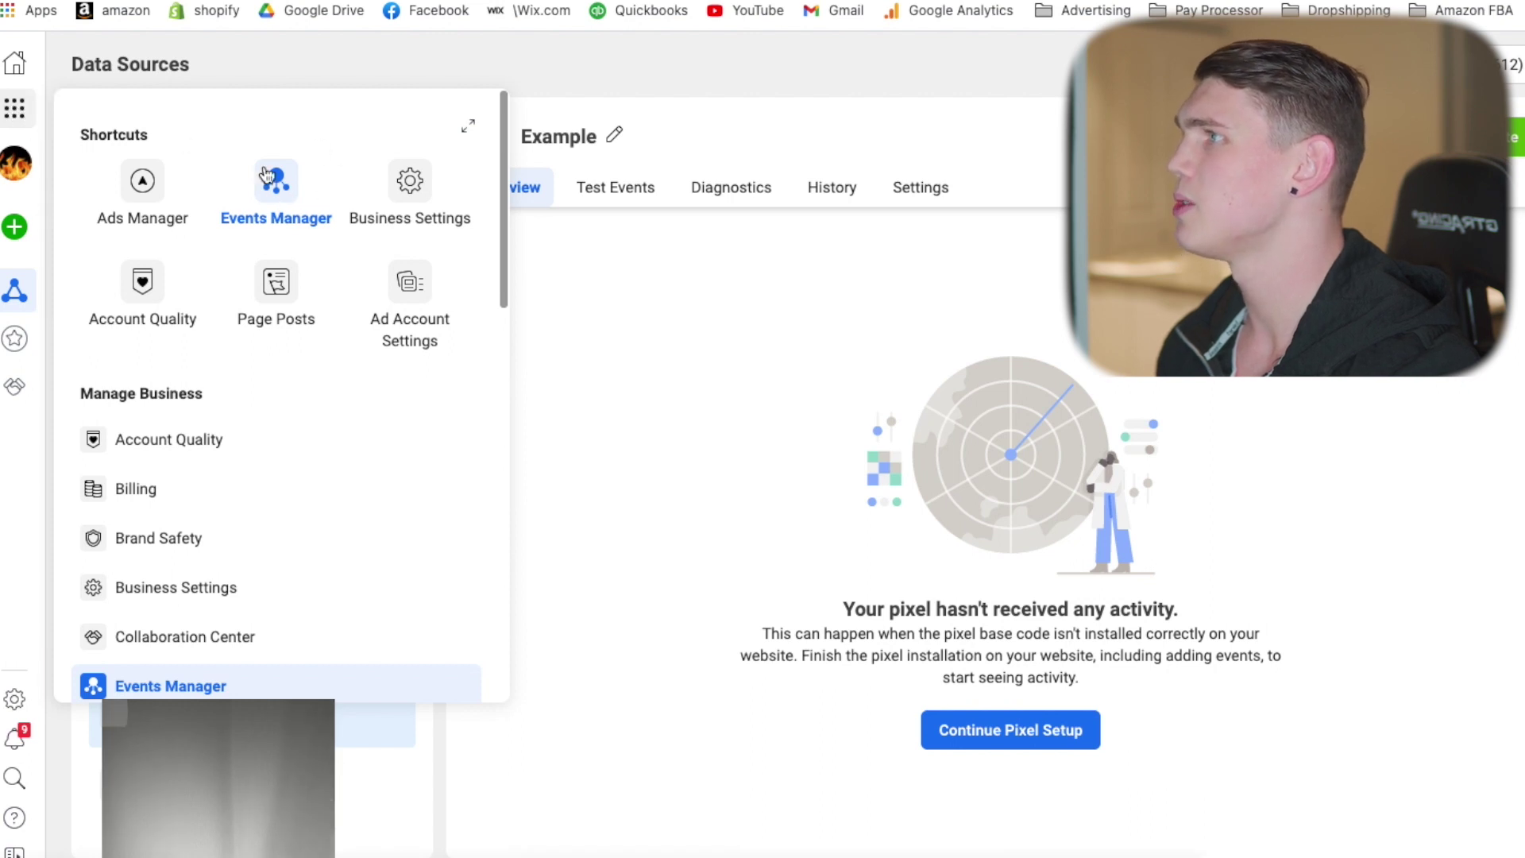
{"action": "left_click", "coordinate": [600, 316]}
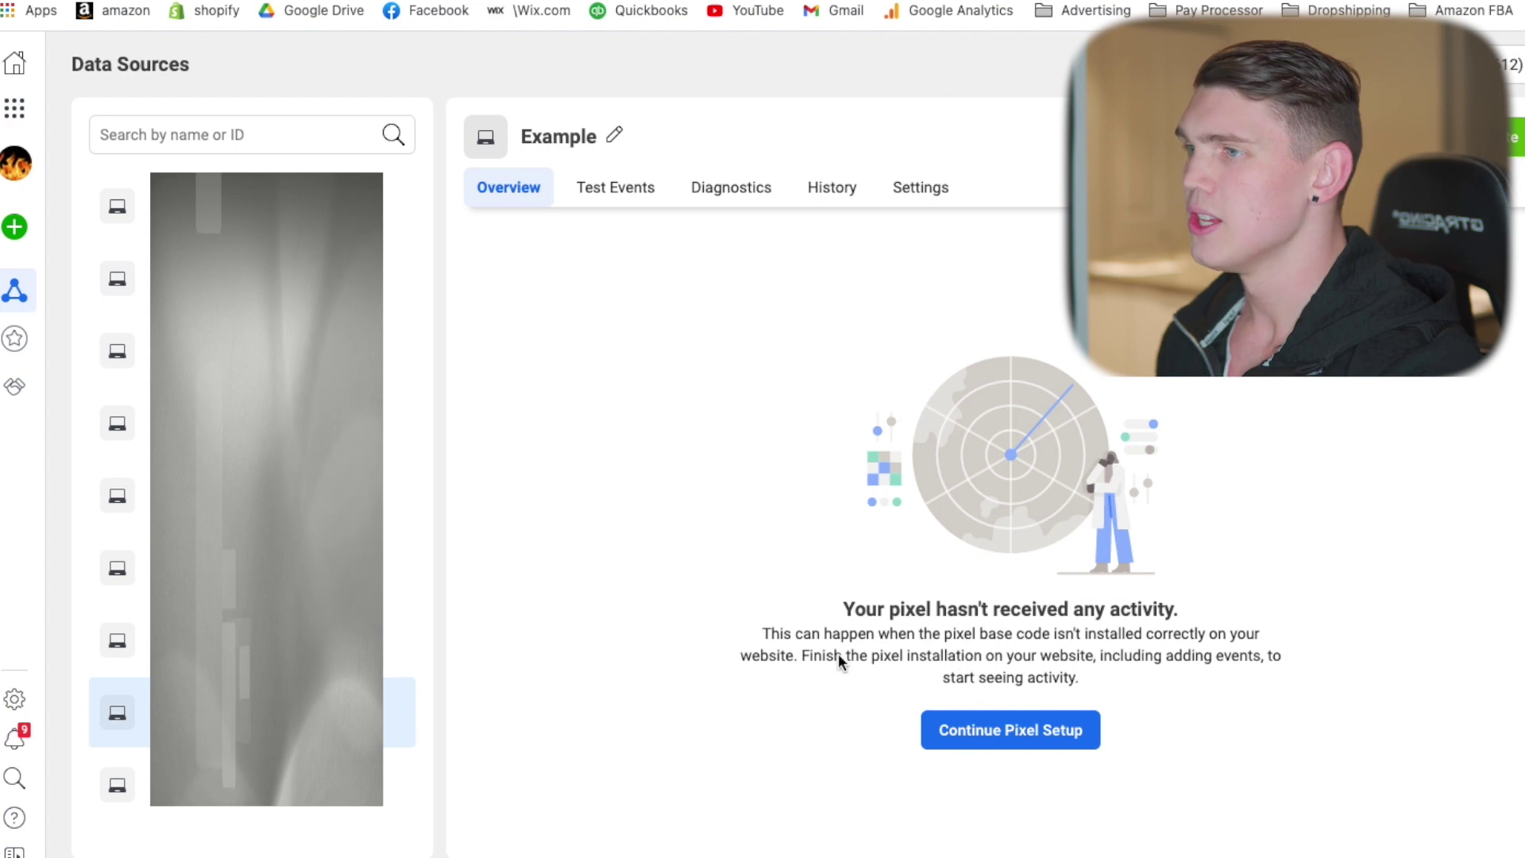
{"action": "left_click", "coordinate": [998, 731]}
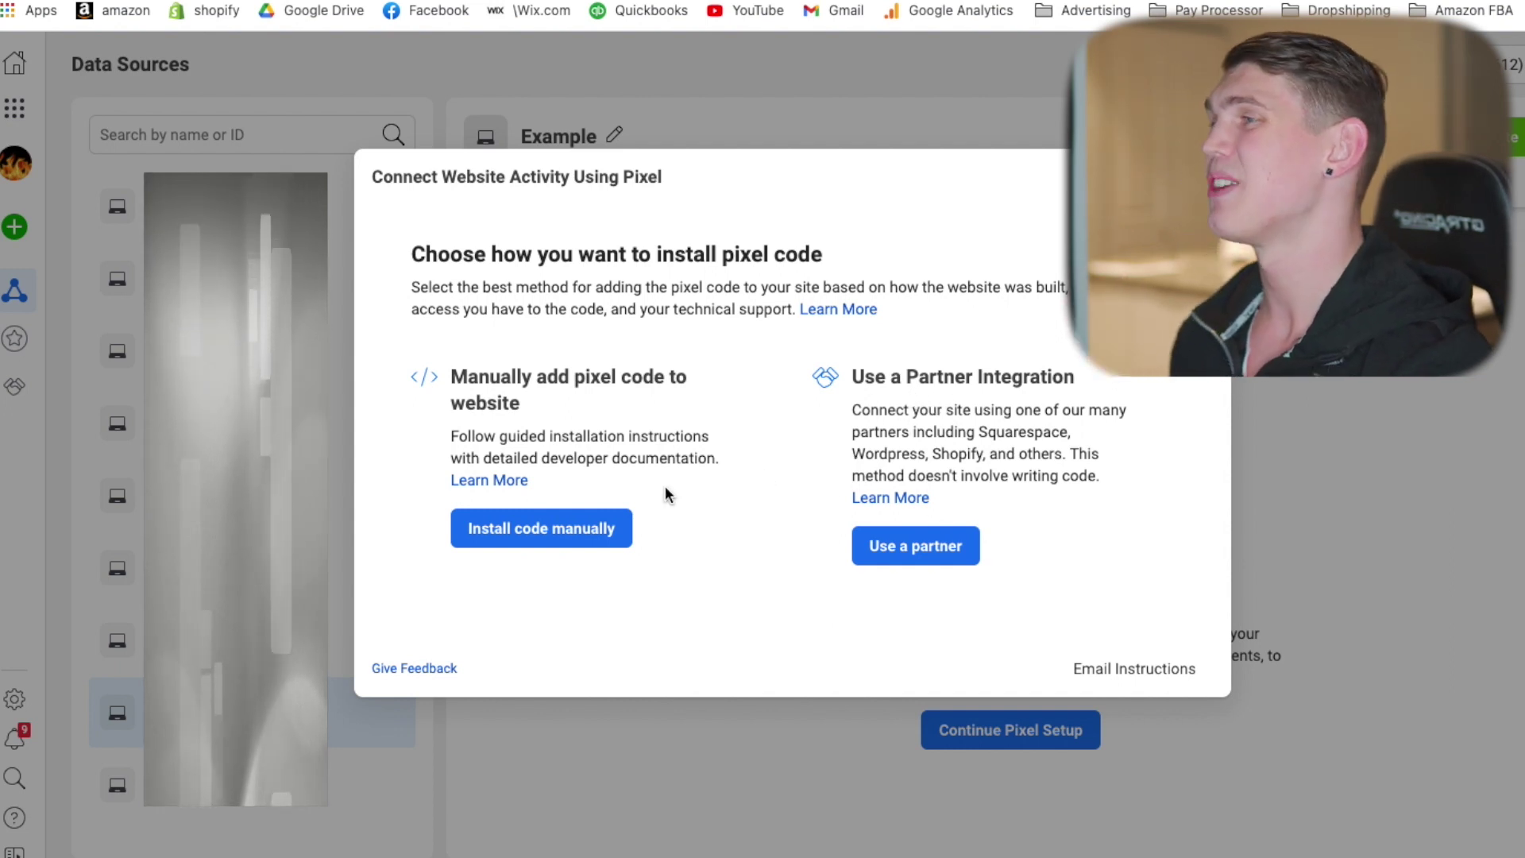
{"action": "left_click", "coordinate": [504, 529]}
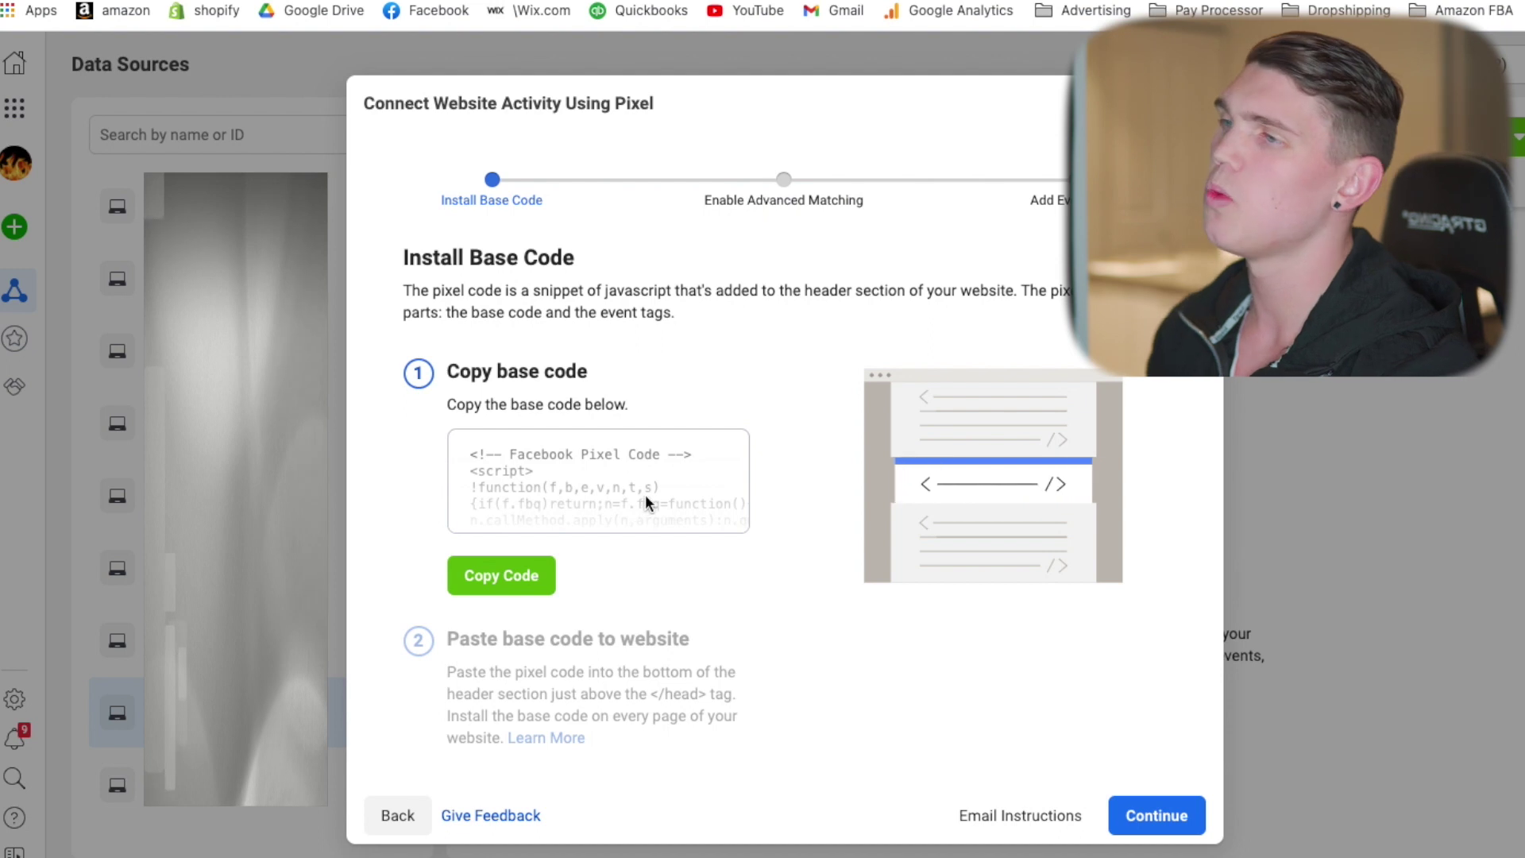
Step: Copy the pixel base code and highlight the instructions for pasting it into the header
{"action": "left_click", "coordinate": [481, 578]}
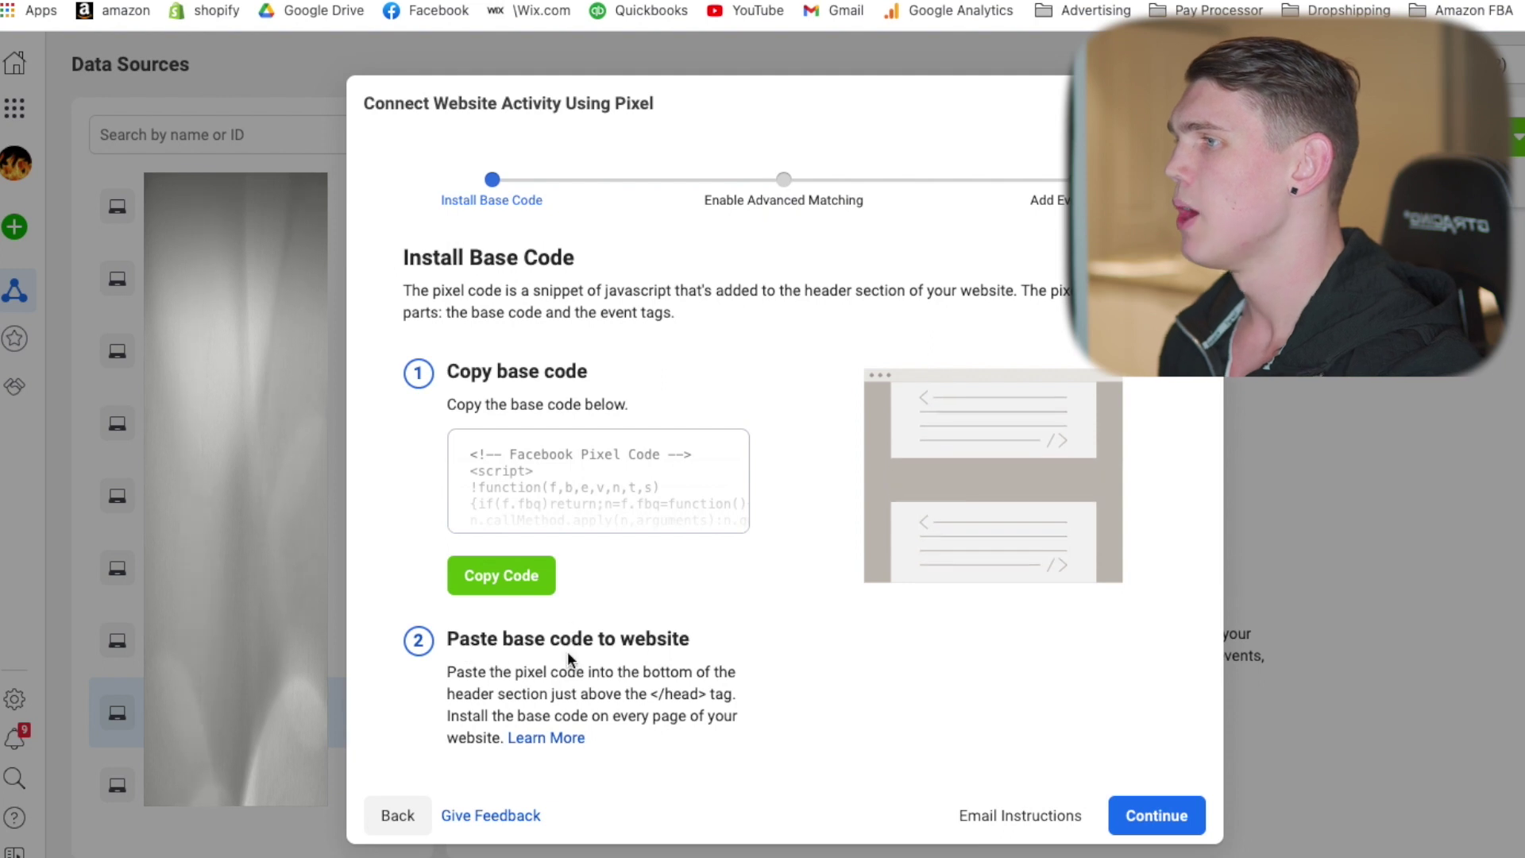
{"action": "left_click_drag", "start_coordinate": [448, 672], "coordinate": [496, 674]}
{"action": "left_click_drag", "start_coordinate": [711, 680], "coordinate": [562, 694]}
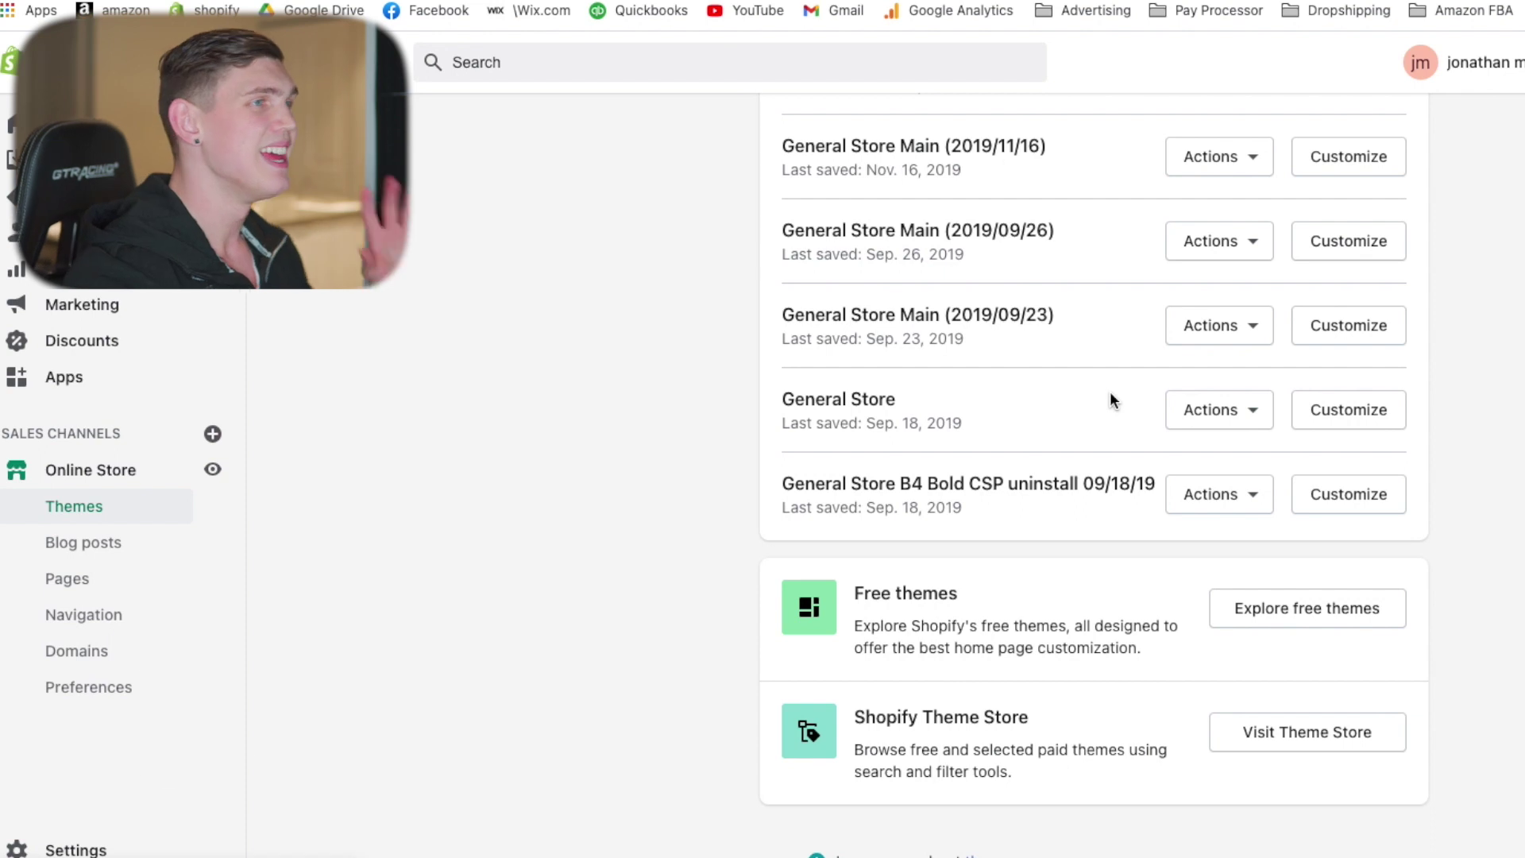
Step: Open Edit code for the General Store Main (2019/09/23) theme and note the </head> placement instruction
{"action": "left_click", "coordinate": [1231, 340]}
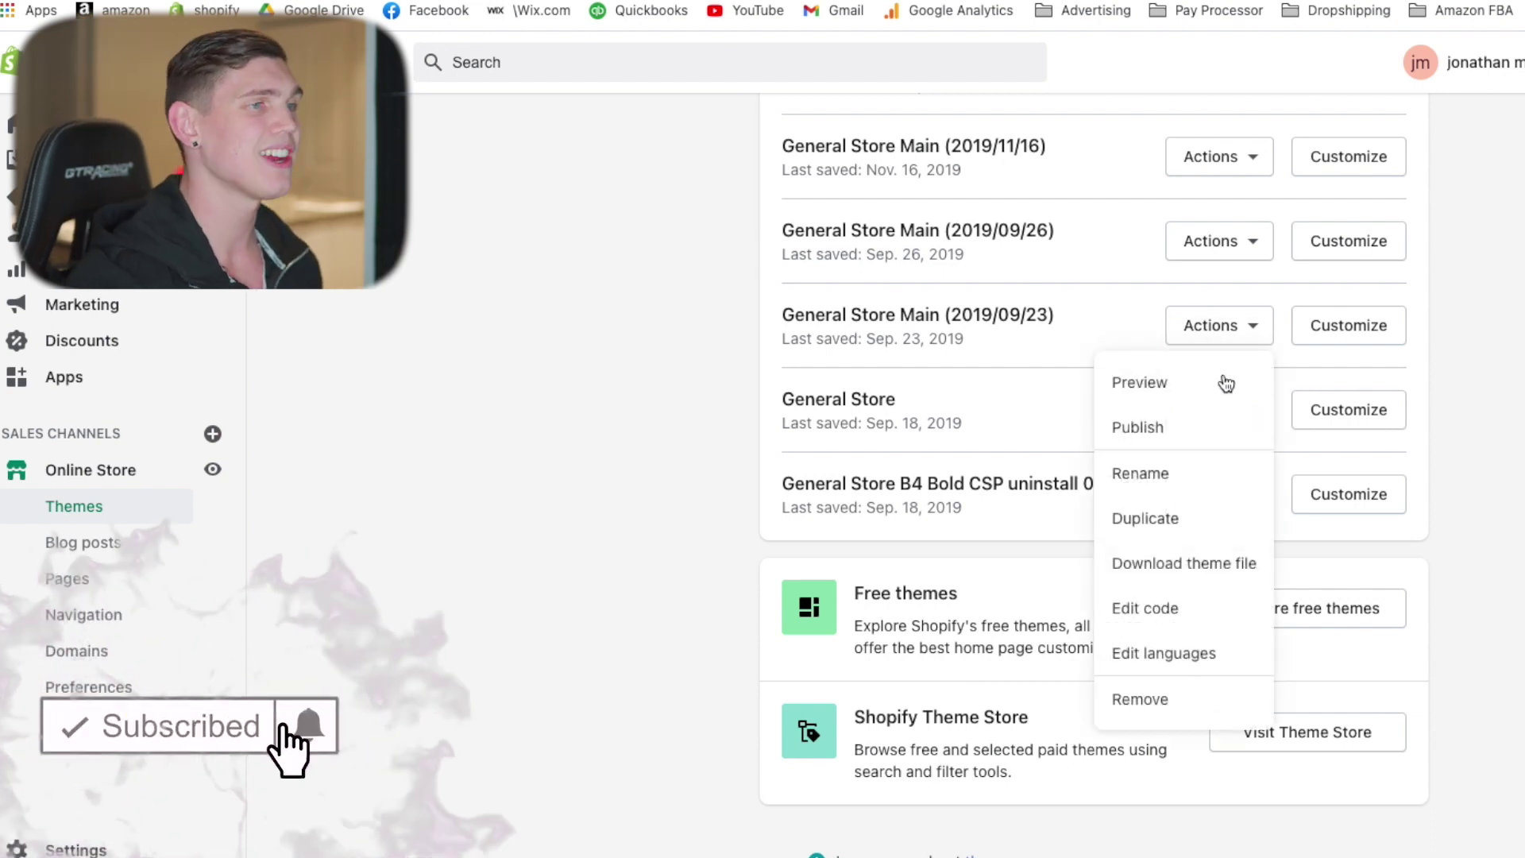
{"action": "left_click", "coordinate": [1156, 610]}
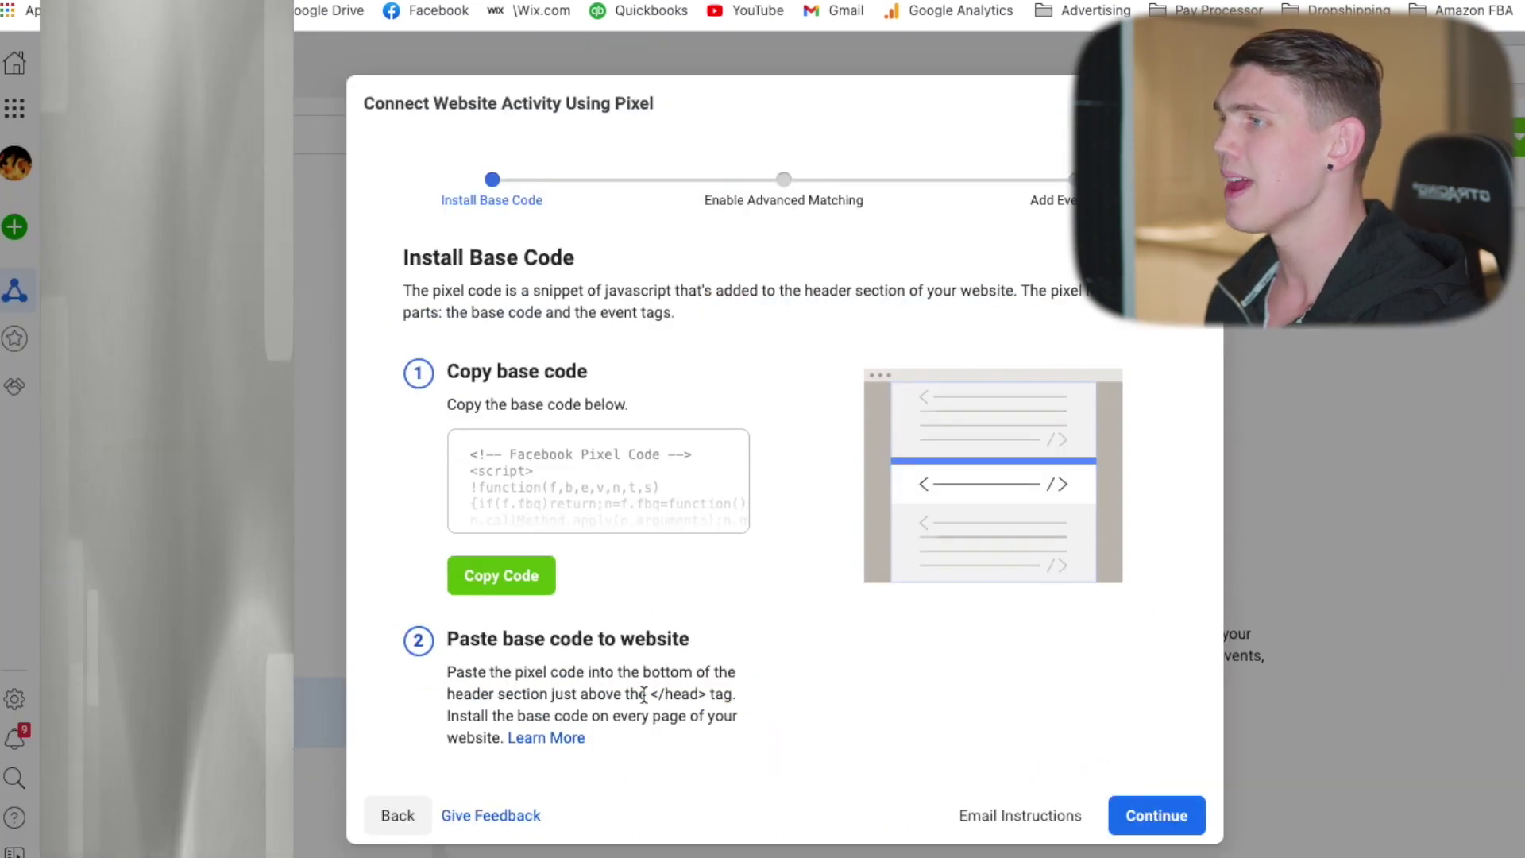
{"action": "left_click_drag", "start_coordinate": [646, 701], "coordinate": [680, 697]}
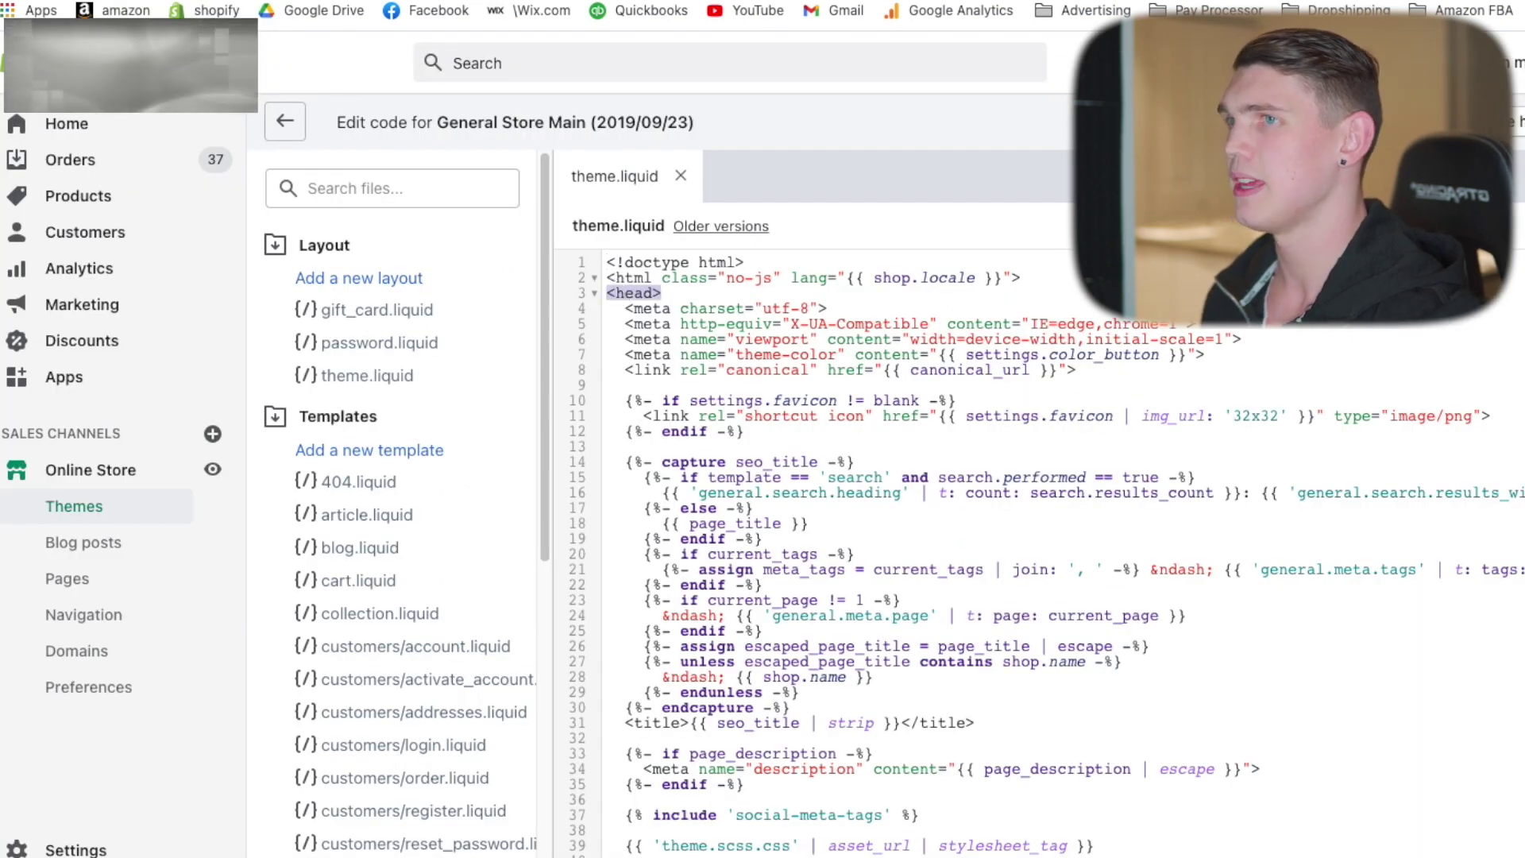
Step: Paste the copied pixel base code on a new line after line 109, just above </head>
{"action": "scroll", "coordinate": [874, 557], "scroll_direction": "down", "scroll_amount": 15}
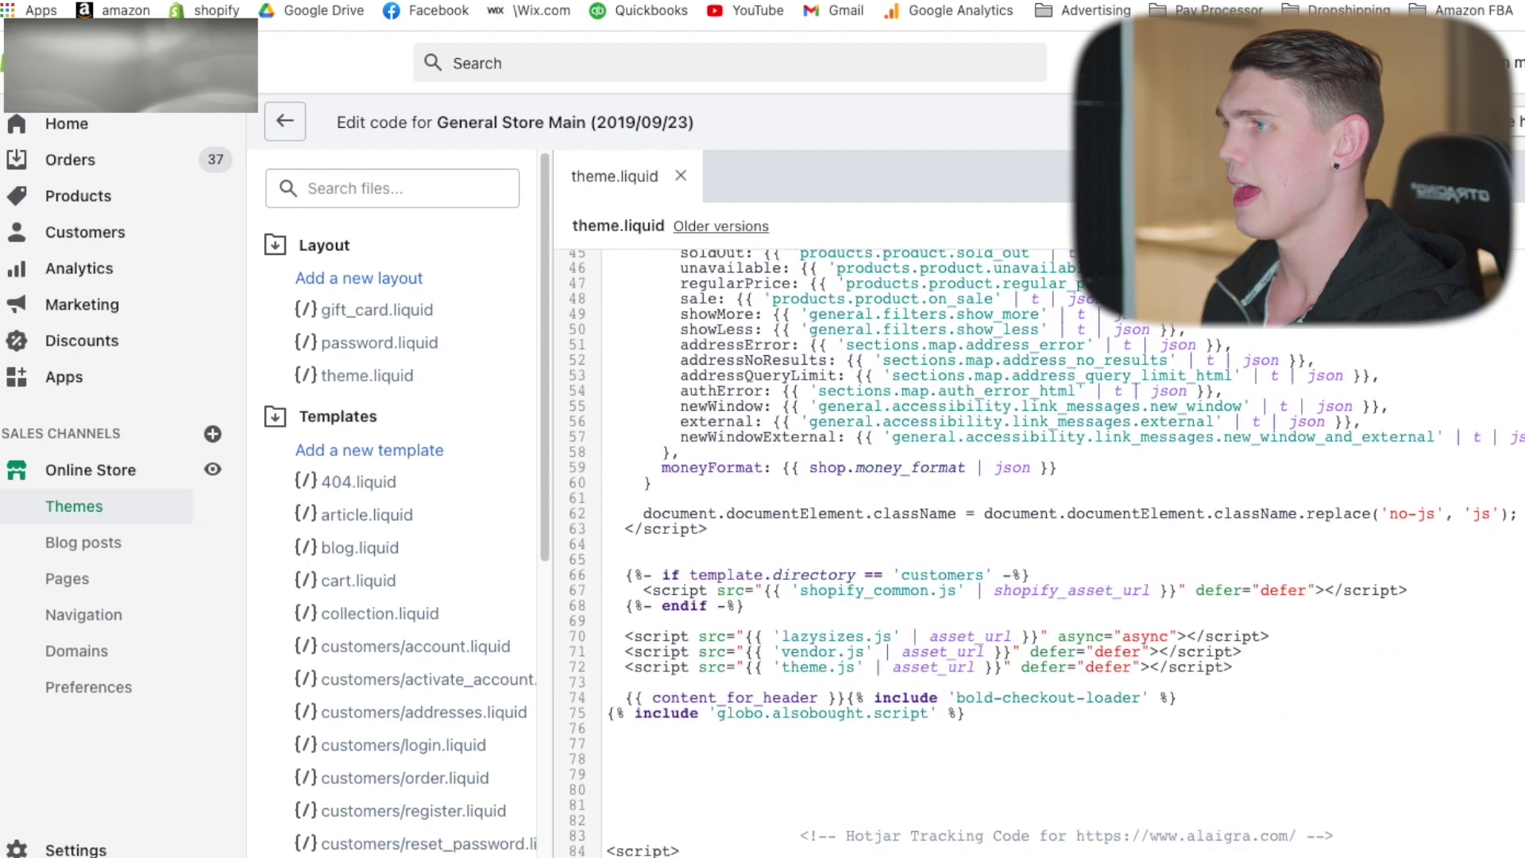
{"action": "scroll", "coordinate": [739, 551], "scroll_direction": "down", "scroll_amount": 10}
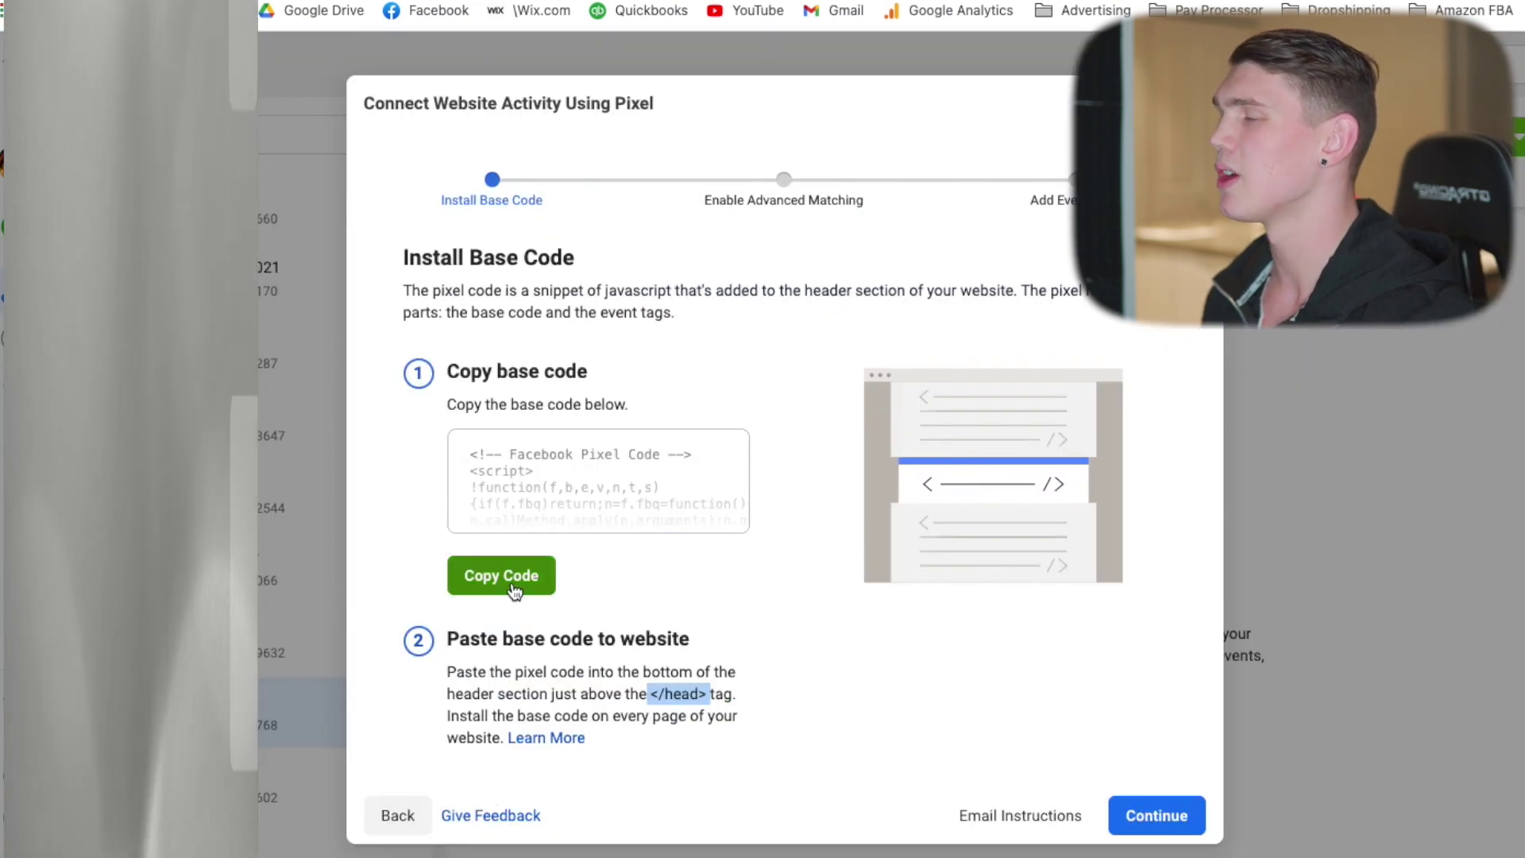
{"action": "left_click", "coordinate": [525, 594]}
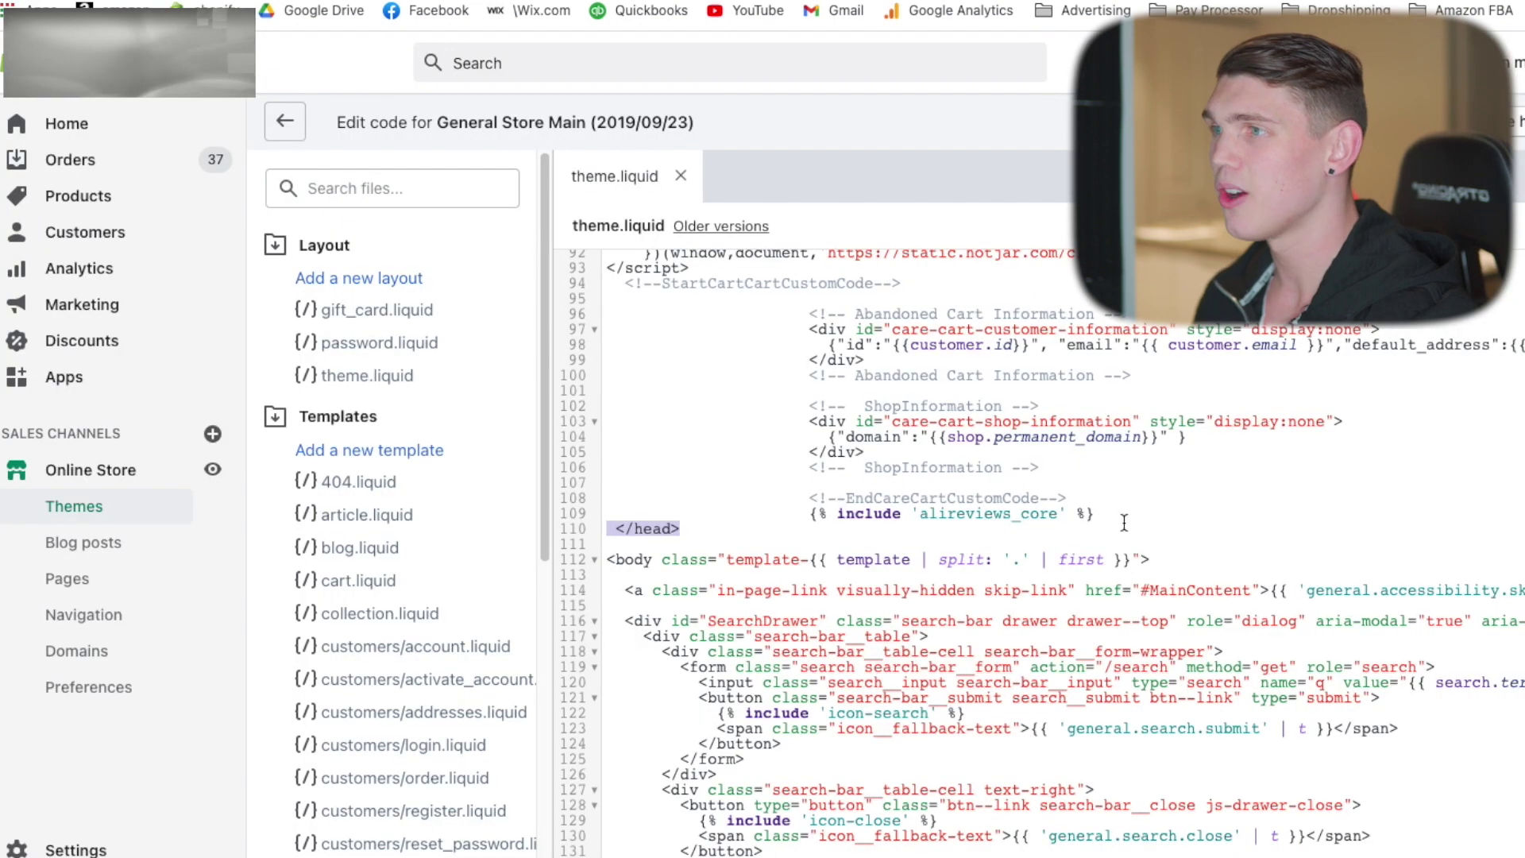
{"action": "left_click", "coordinate": [1105, 511]}
{"action": "key", "text": "Return"}
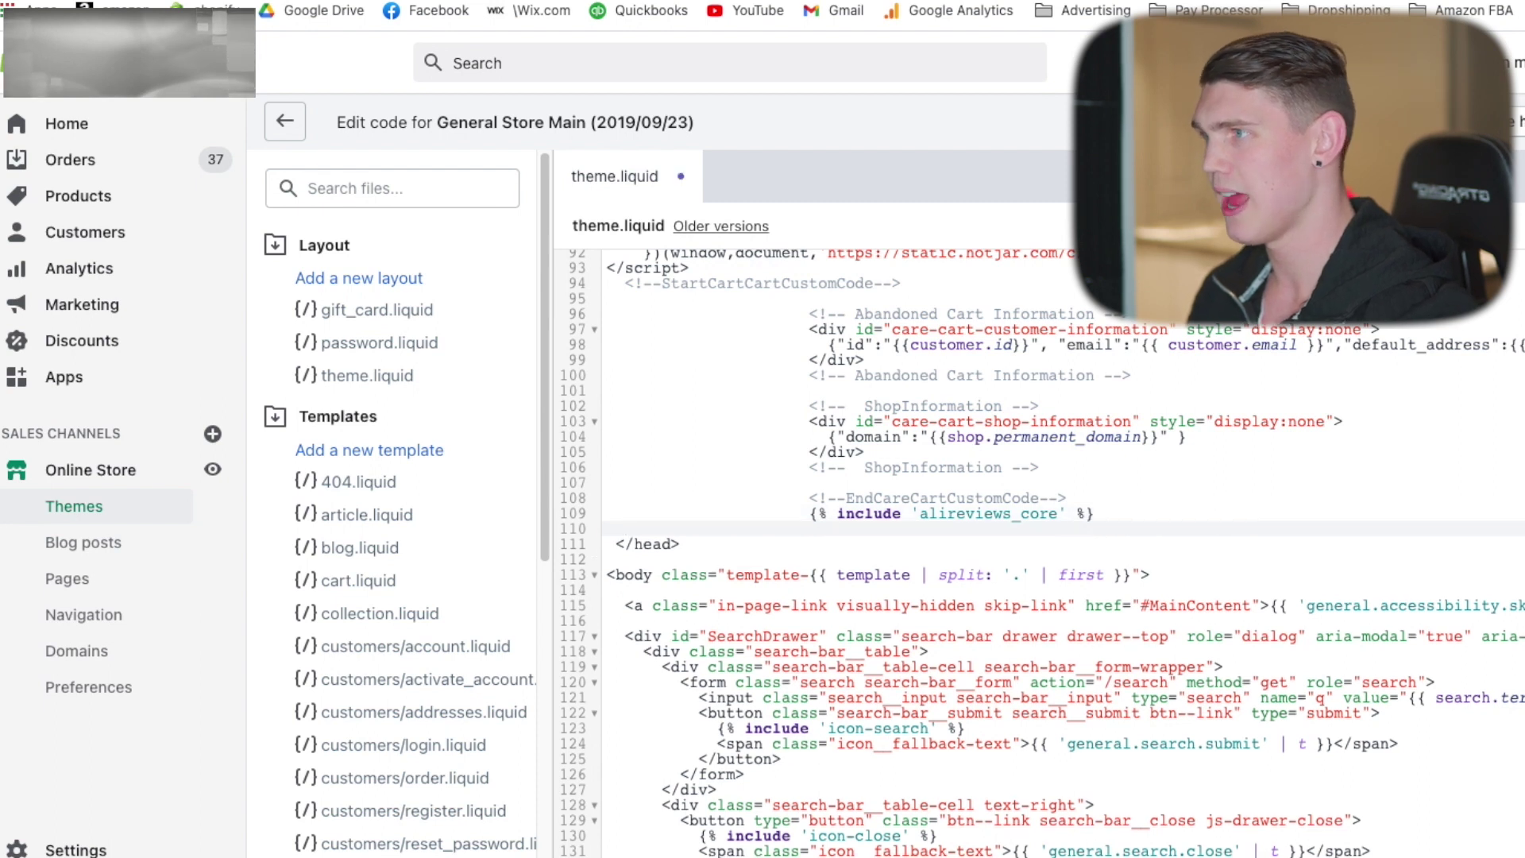
{"action": "key", "text": "ctrl+v"}
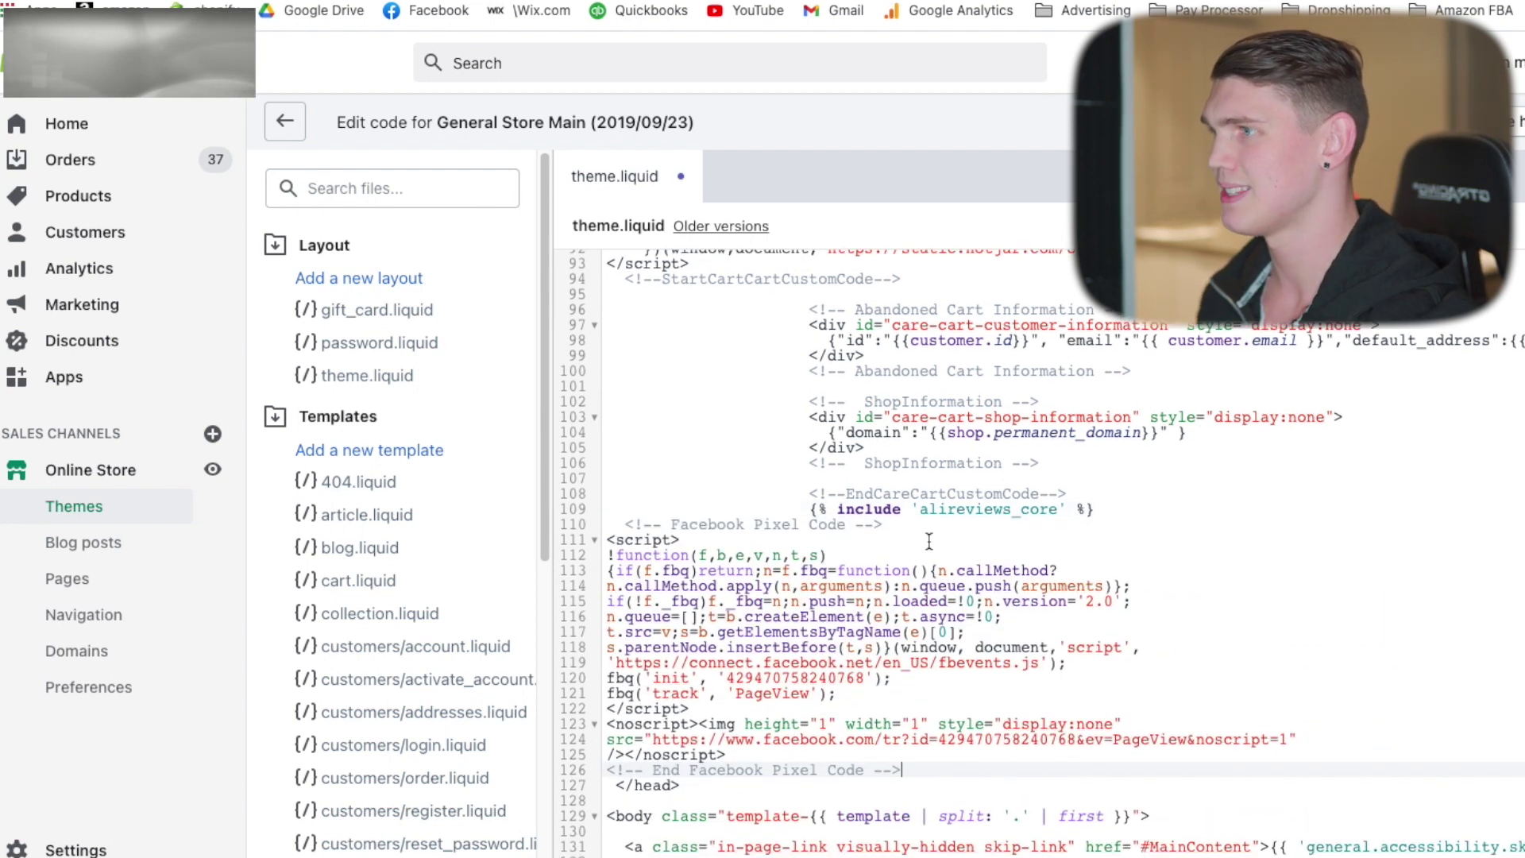
{"action": "scroll", "coordinate": [954, 528], "scroll_direction": "down", "scroll_amount": 3}
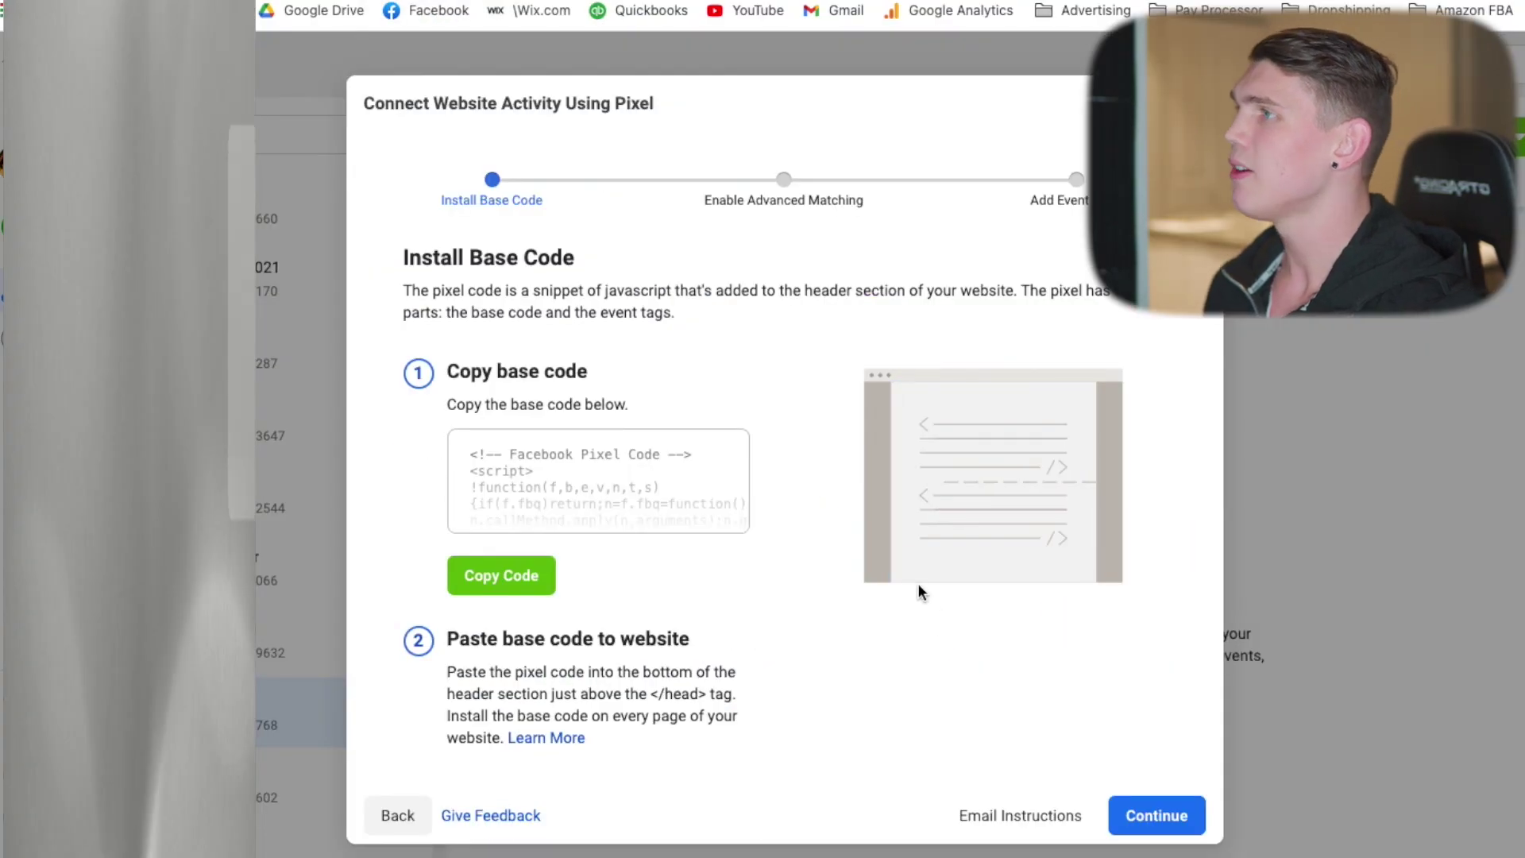
Step: Switch on Automatic Advanced Matching for the Example pixel
{"action": "left_click", "coordinate": [1171, 801]}
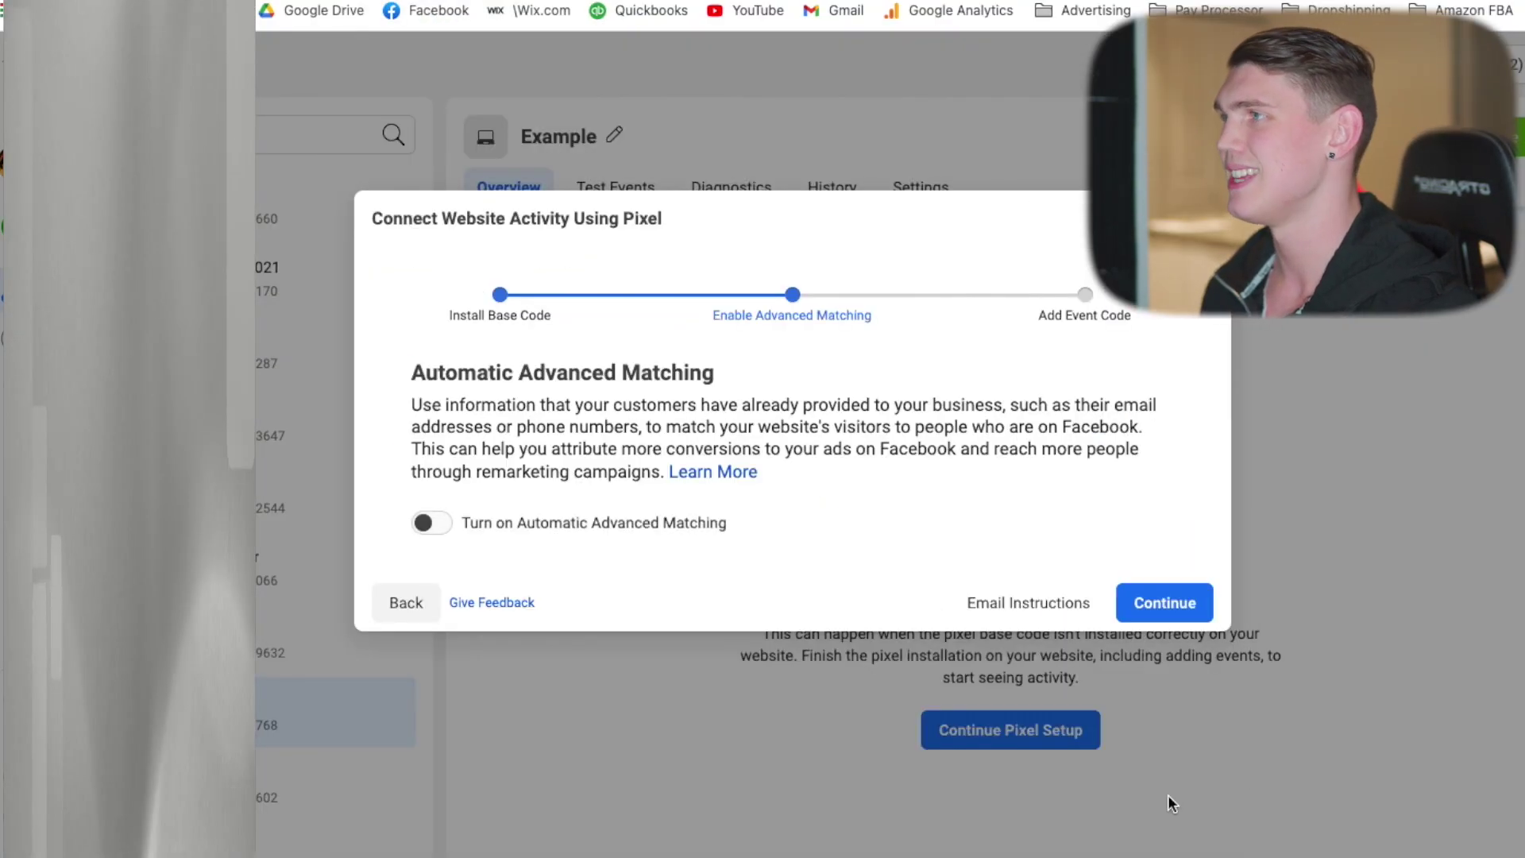
{"action": "left_click", "coordinate": [433, 524]}
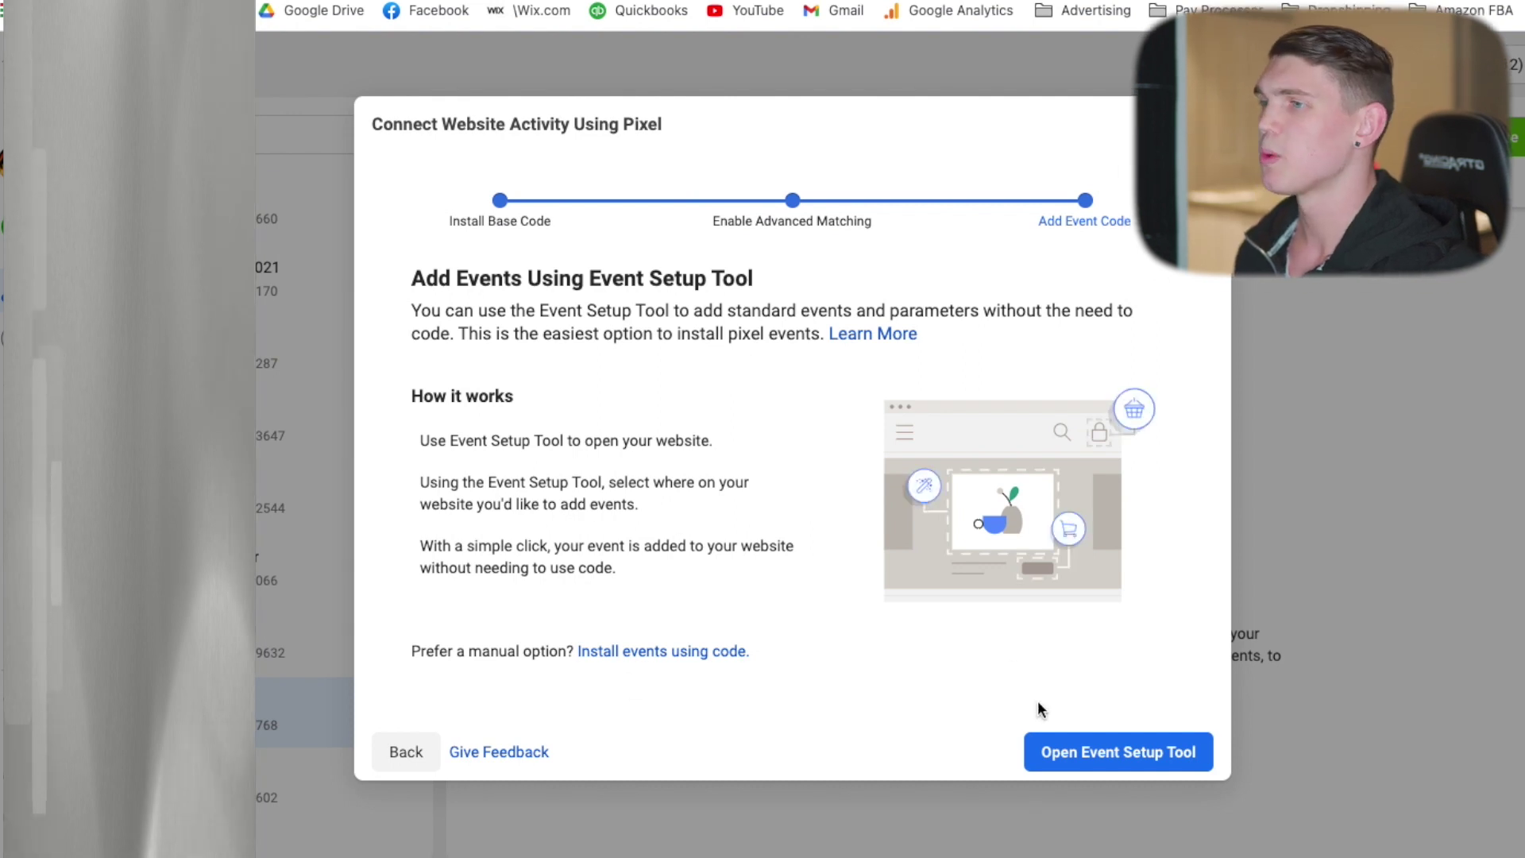
Step: Open the Event Setup Tool on the store's Example product page
{"action": "left_click", "coordinate": [1119, 755]}
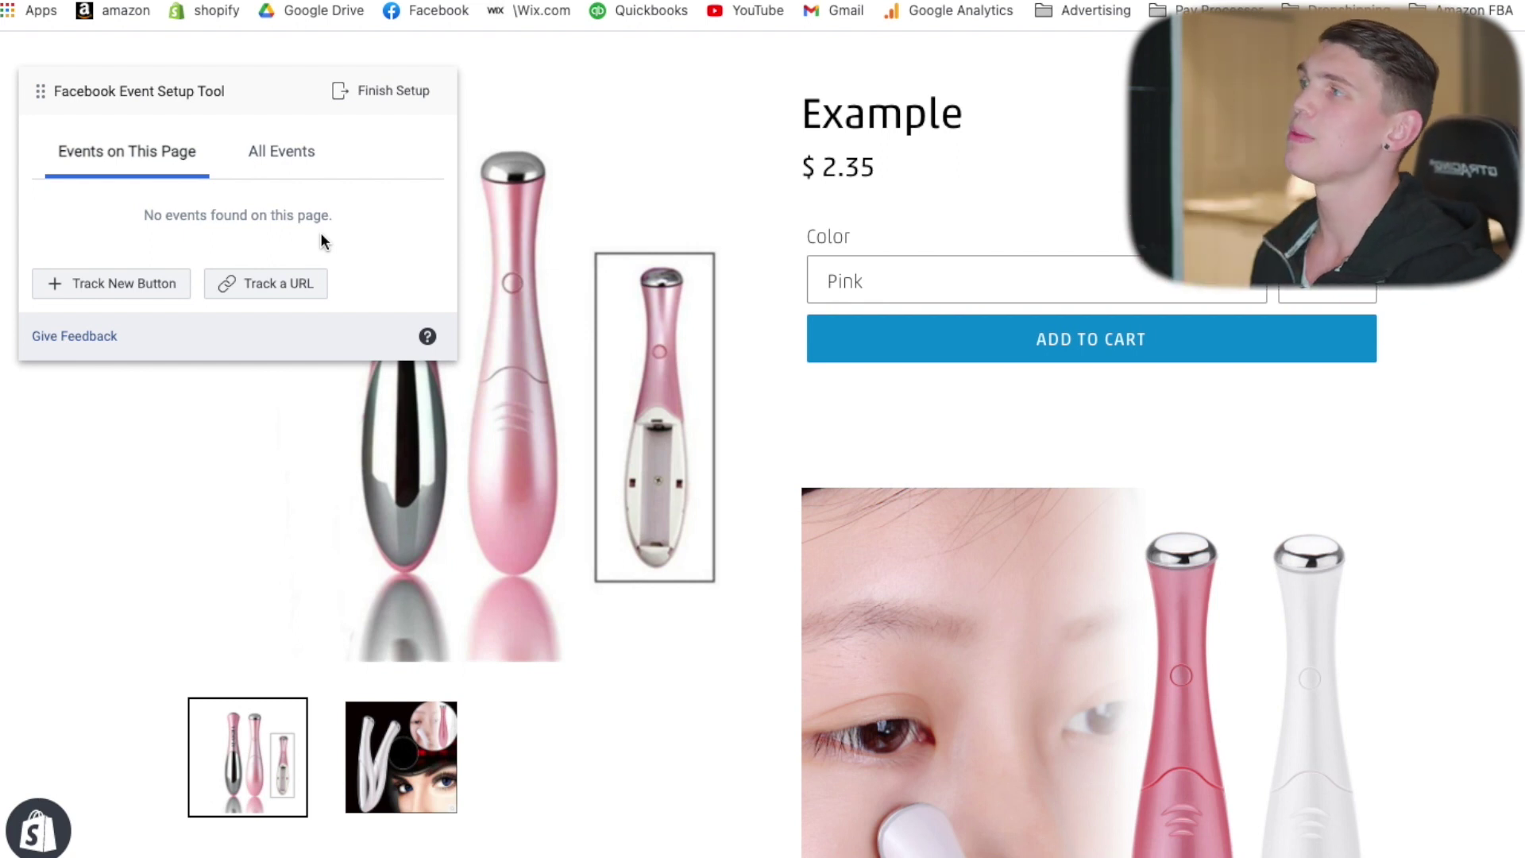
Step: Track the ADD TO CART button as an Add to Cart event, then choose Initiate Checkout on the cart page
{"action": "left_click", "coordinate": [82, 290]}
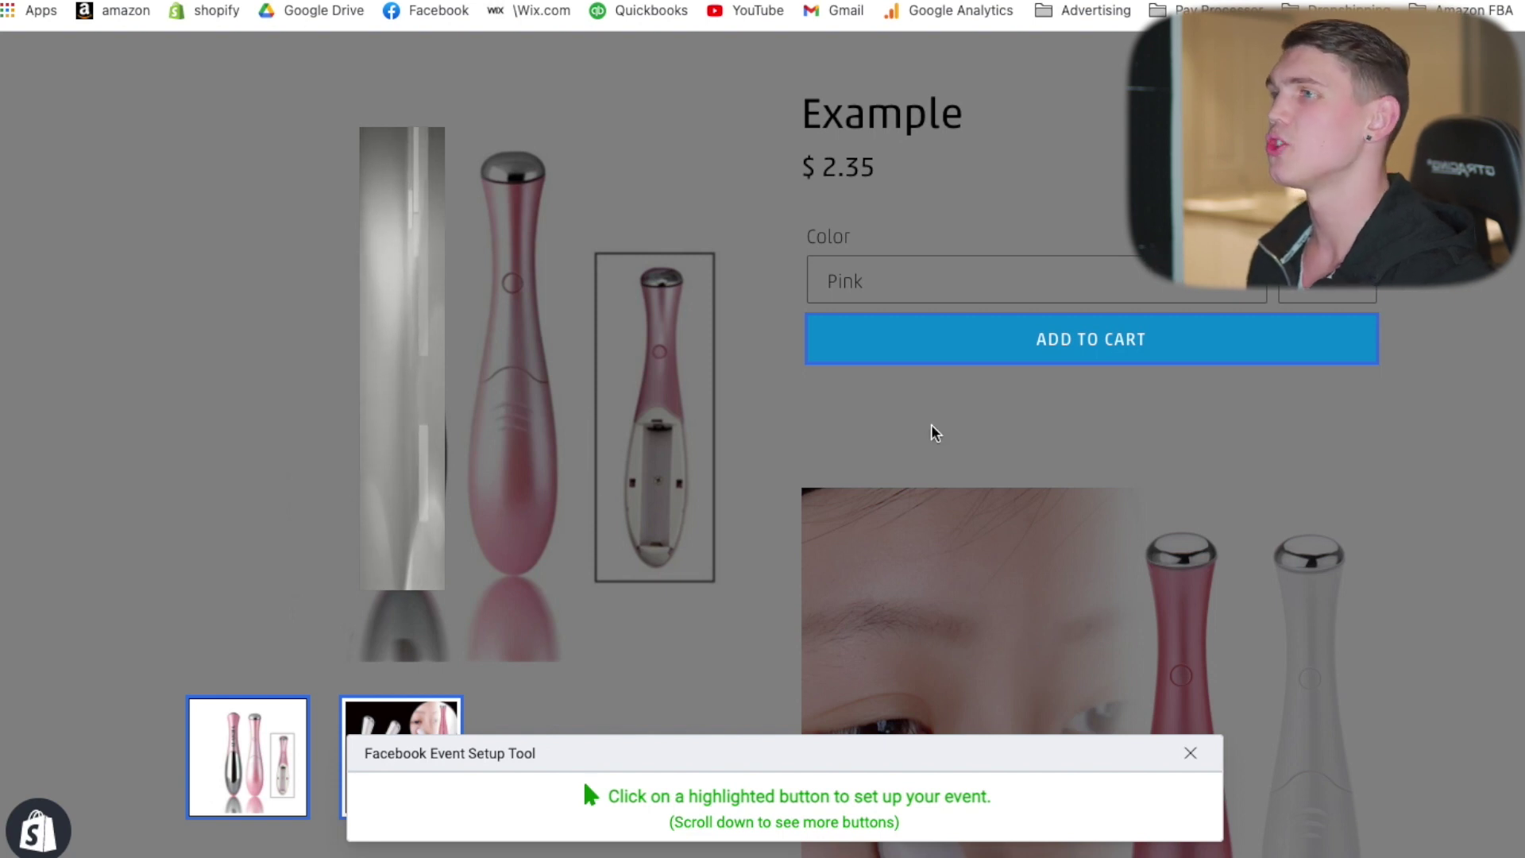
{"action": "left_click", "coordinate": [974, 347]}
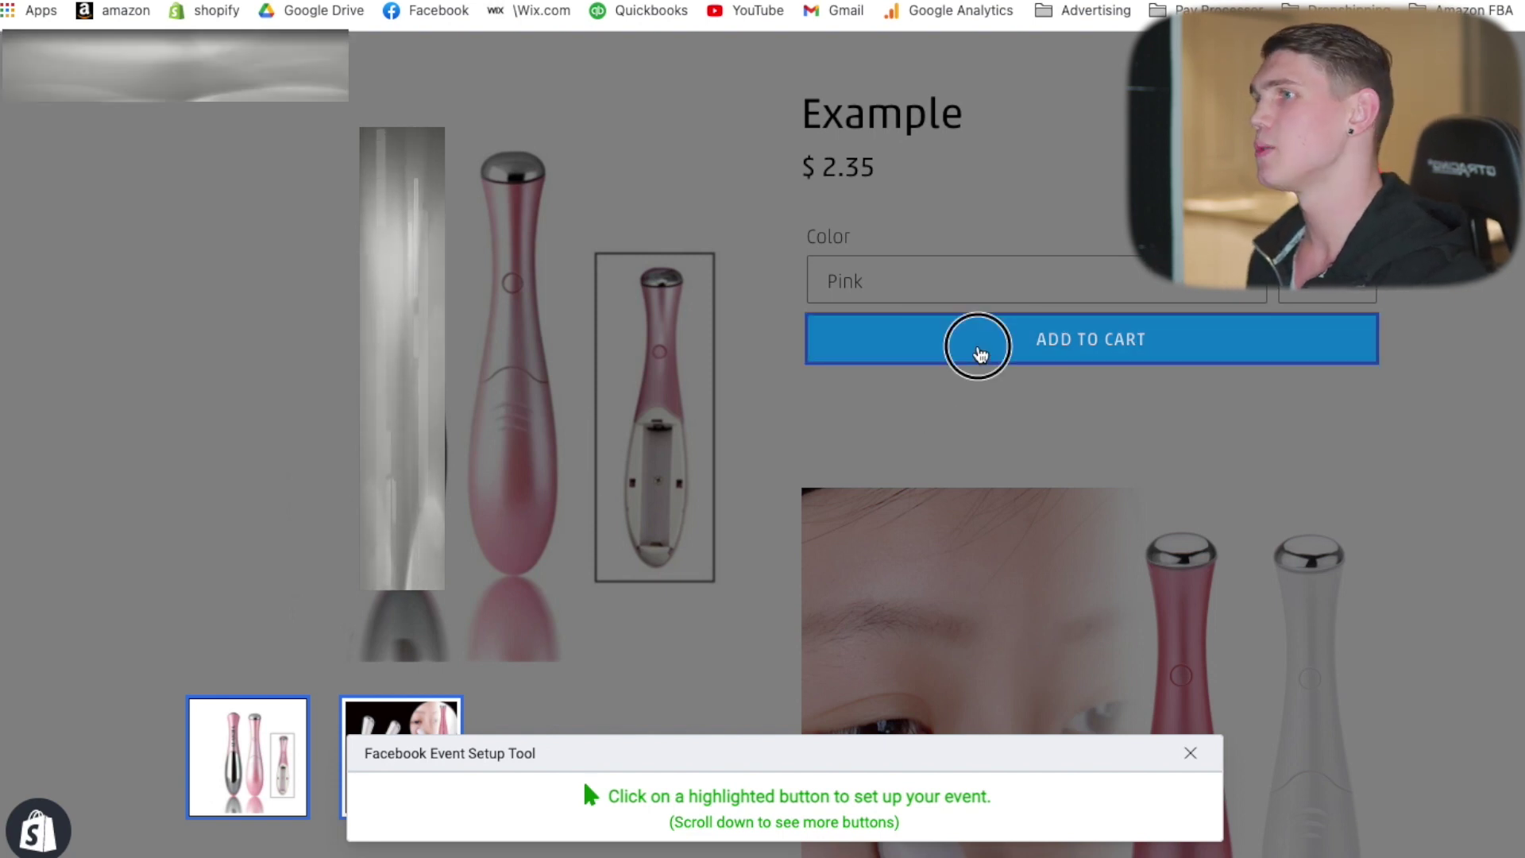
{"action": "scroll", "coordinate": [994, 372], "scroll_direction": "down", "scroll_amount": 2}
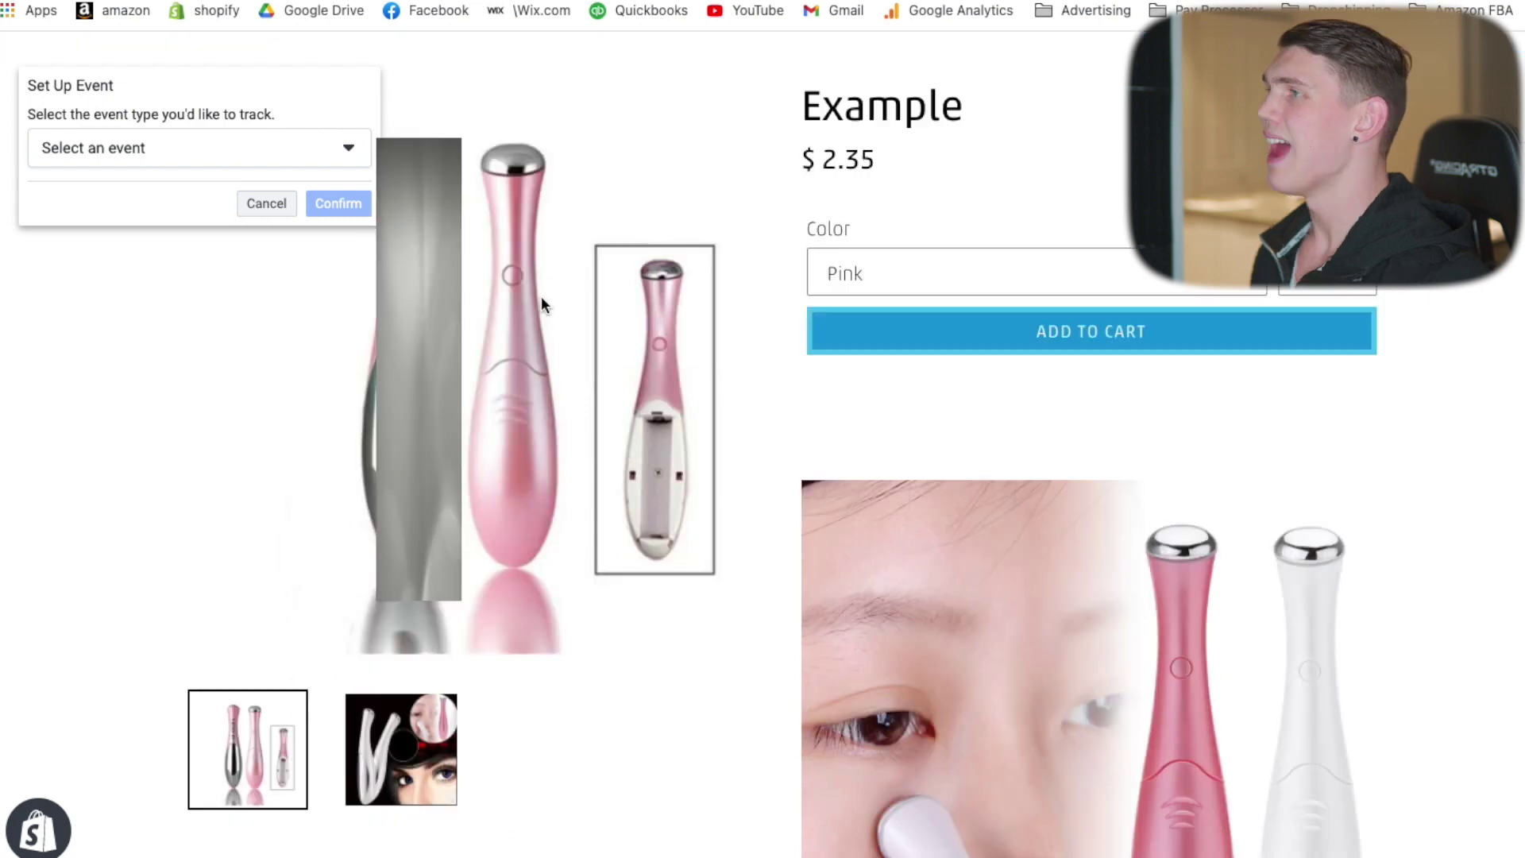
{"action": "left_click", "coordinate": [289, 148]}
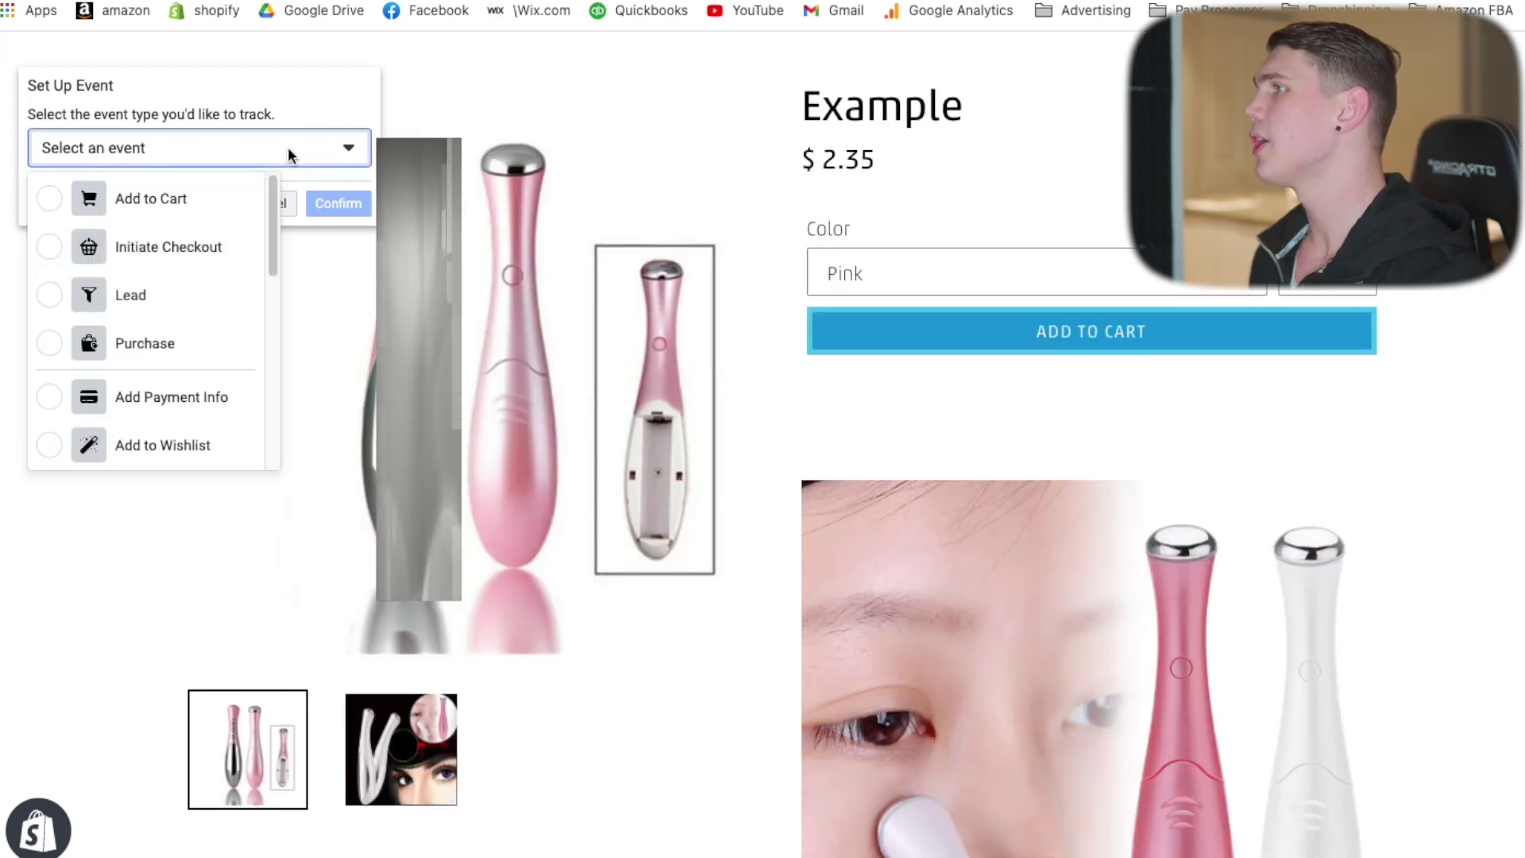
{"action": "left_click", "coordinate": [50, 201]}
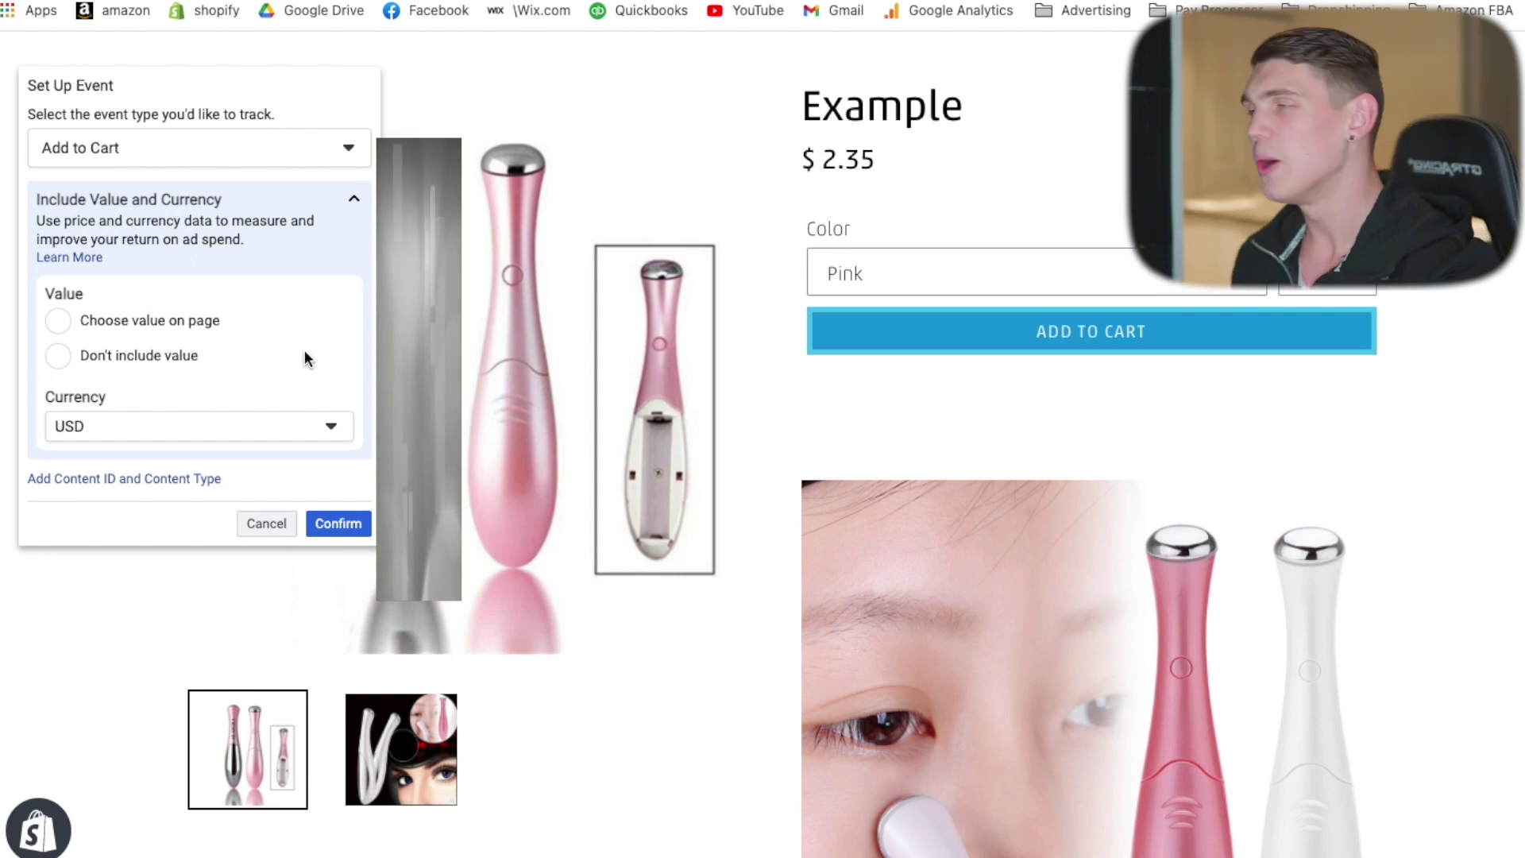
{"action": "left_click", "coordinate": [342, 525]}
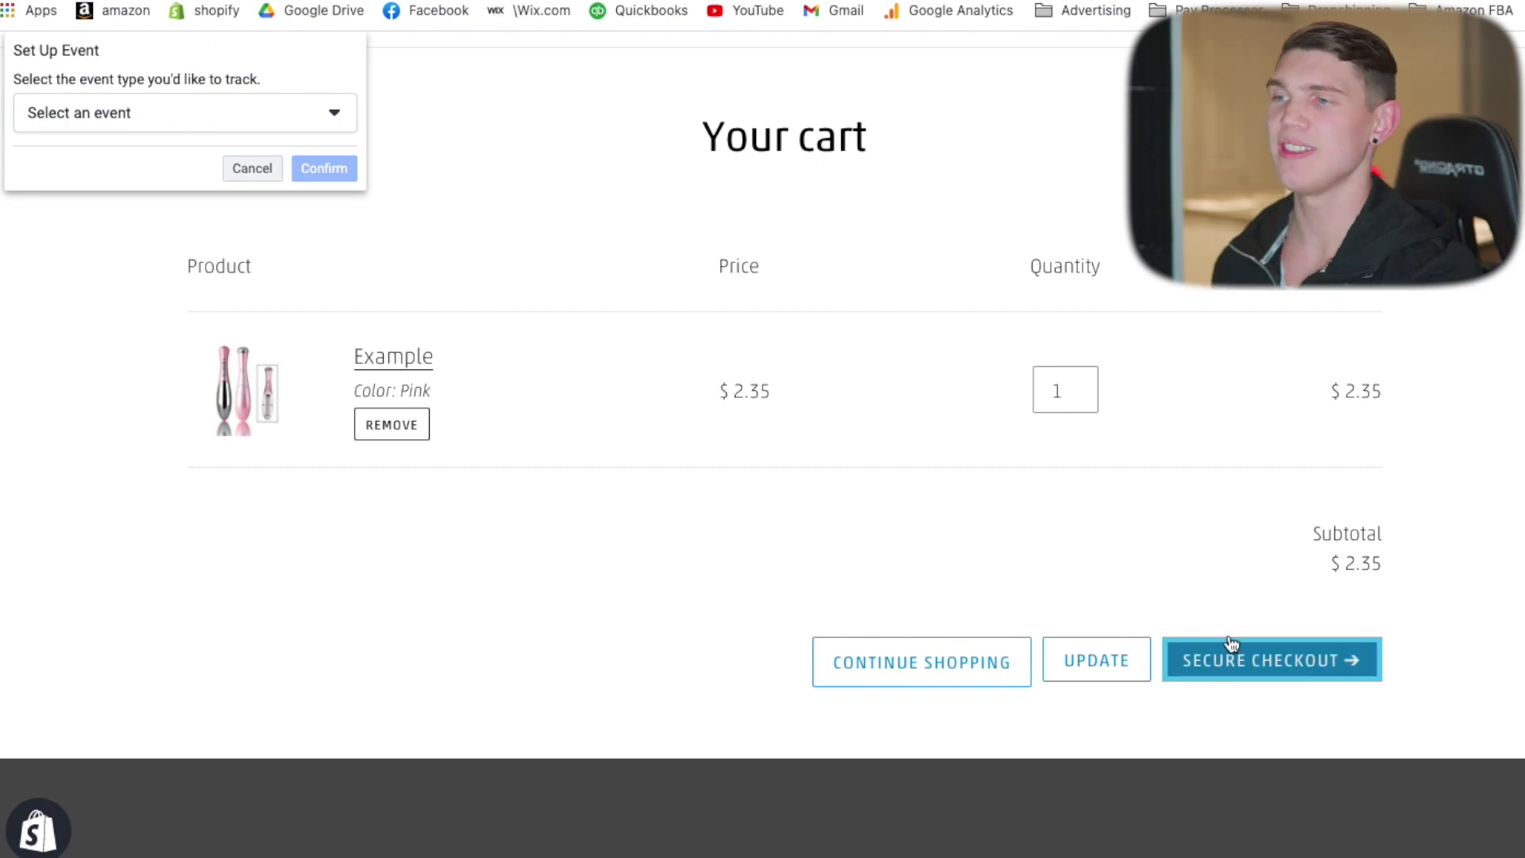
{"action": "left_click", "coordinate": [182, 127]}
{"action": "left_click", "coordinate": [28, 212]}
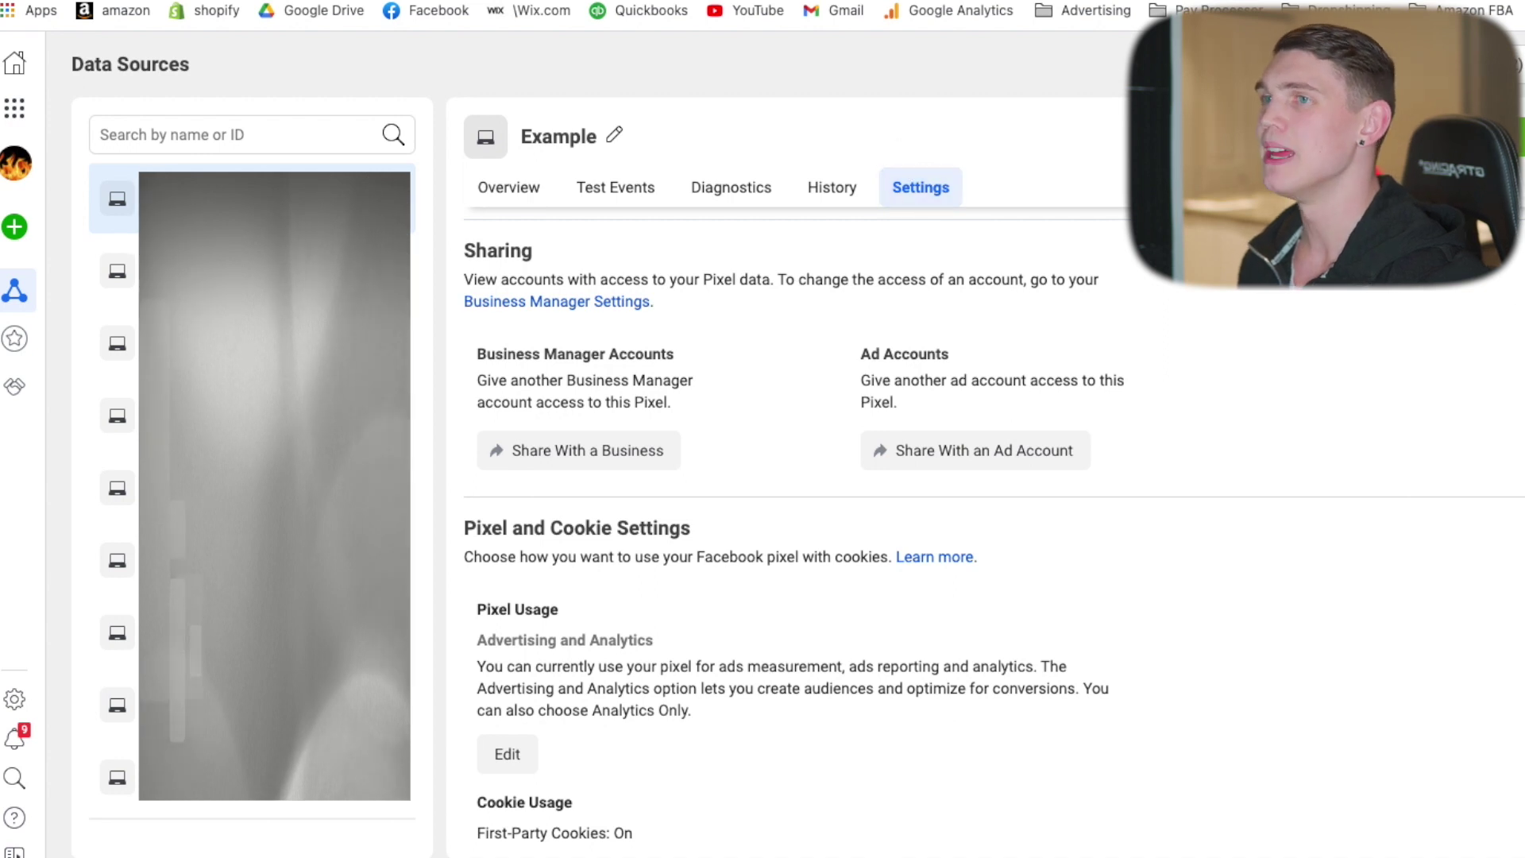
Step: Show the Advanced Matching options in the pixel settings to see each field switched on
{"action": "scroll", "coordinate": [794, 508], "scroll_direction": "down", "scroll_amount": 6}
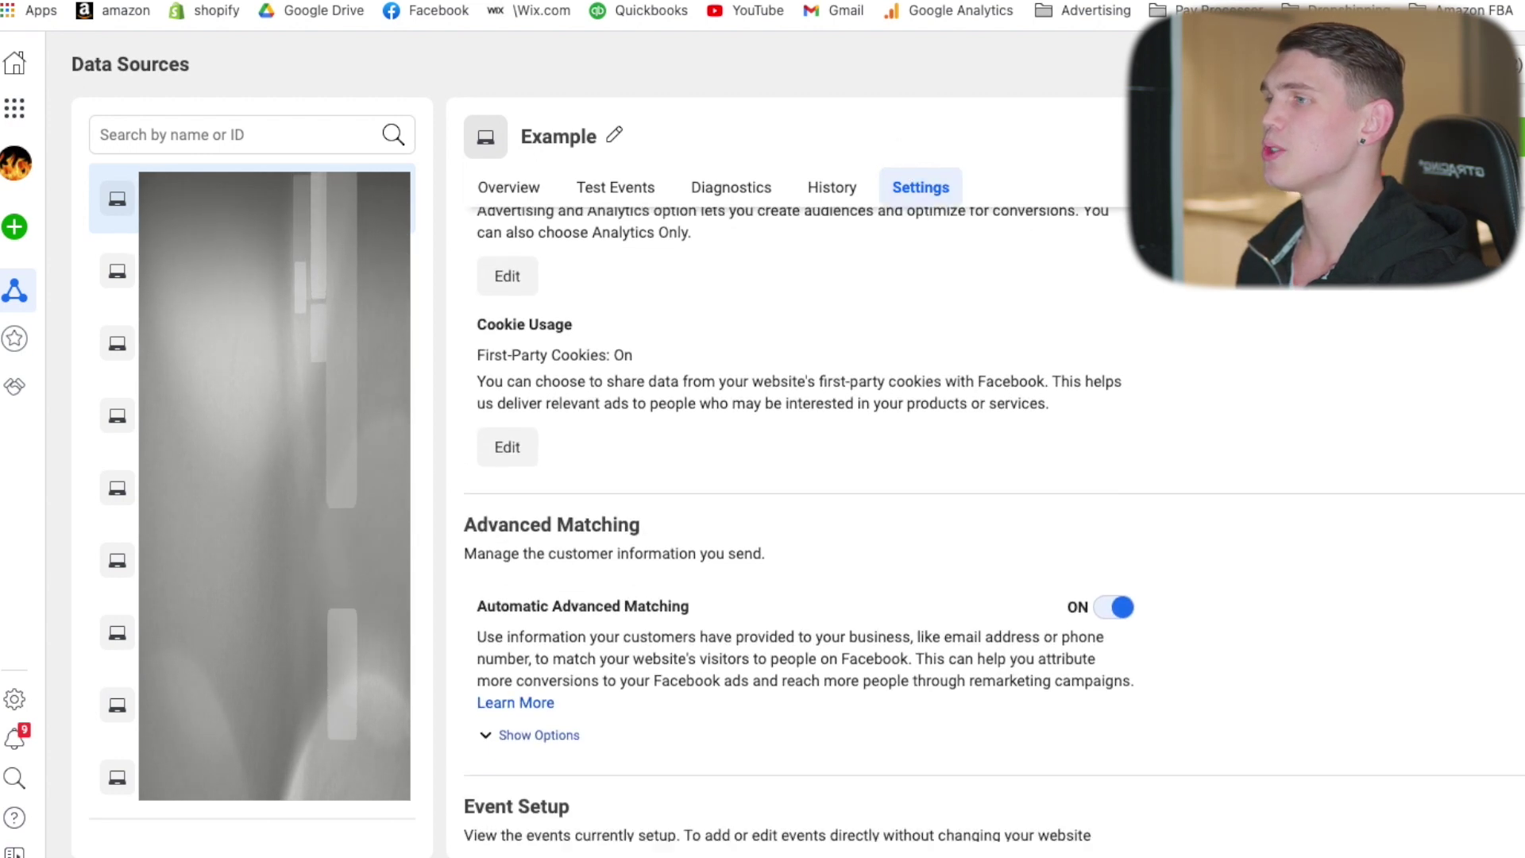
{"action": "scroll", "coordinate": [768, 326], "scroll_direction": "down", "scroll_amount": 4}
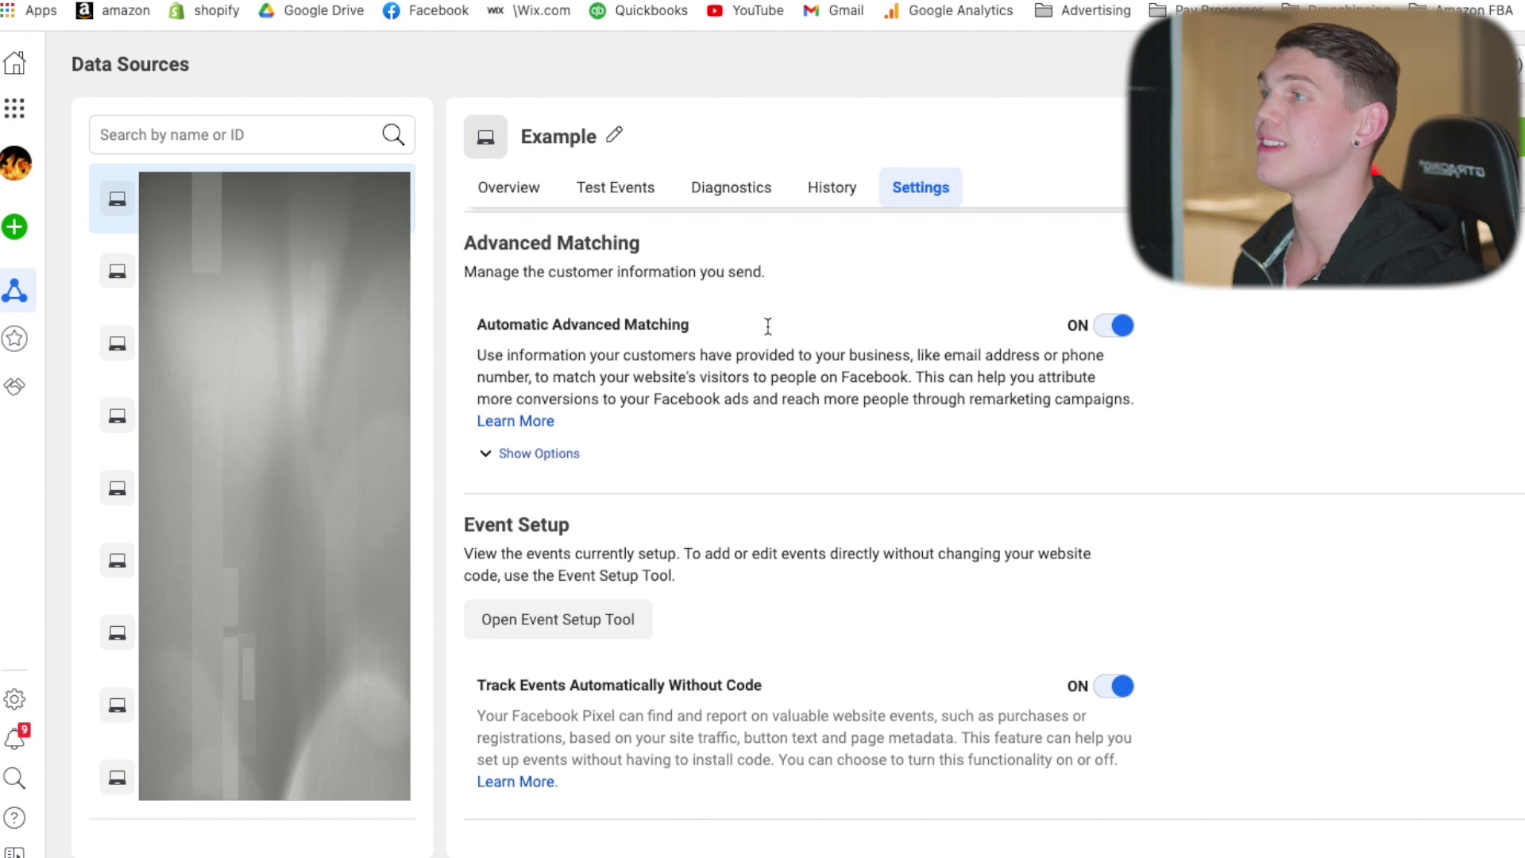
{"action": "left_click", "coordinate": [540, 455]}
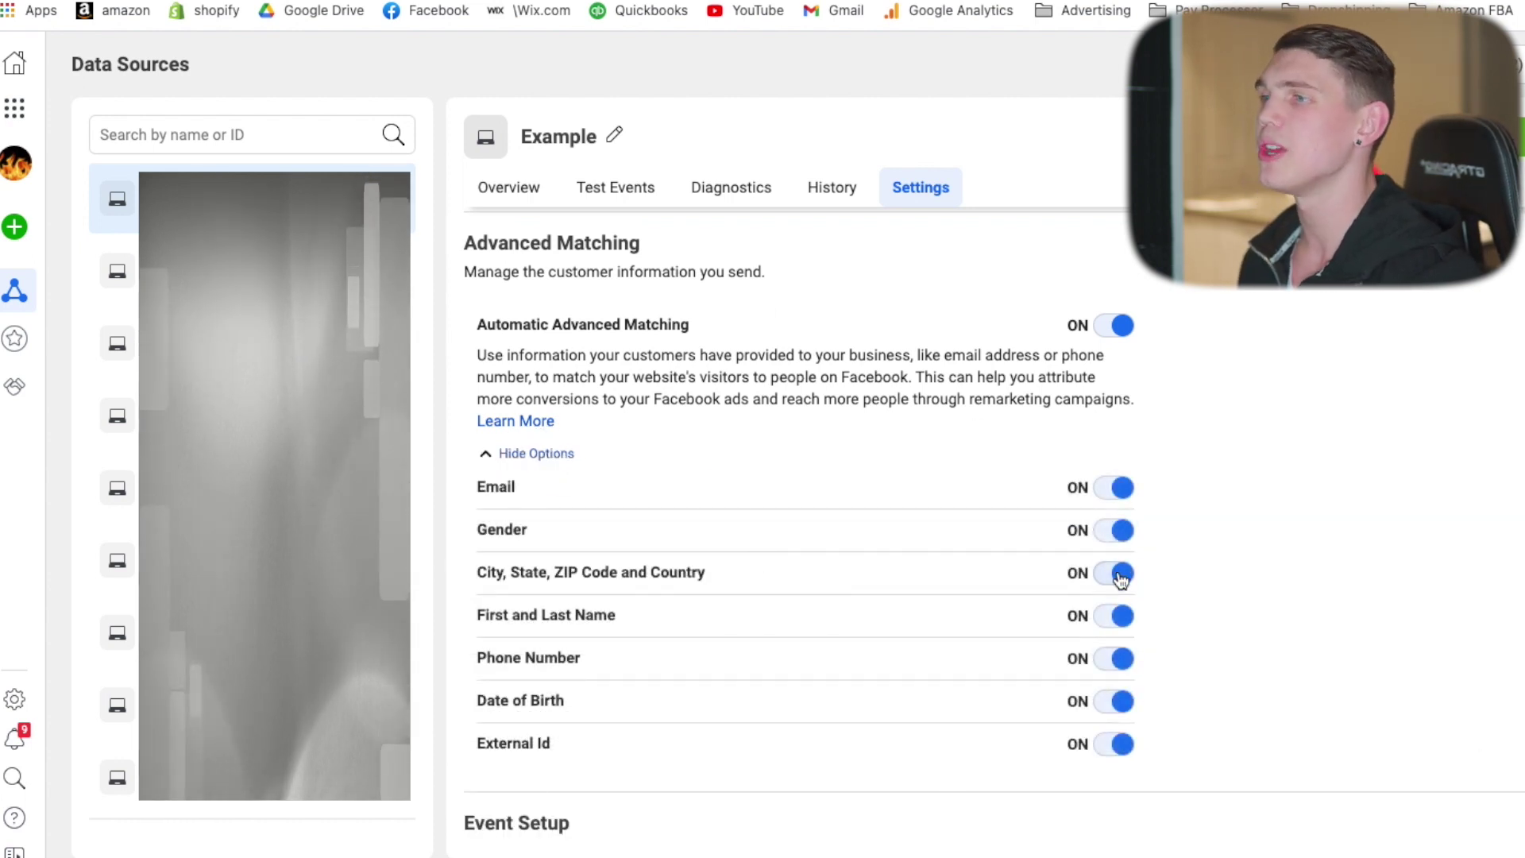
{"action": "scroll", "coordinate": [1205, 537], "scroll_direction": "down", "scroll_amount": 7}
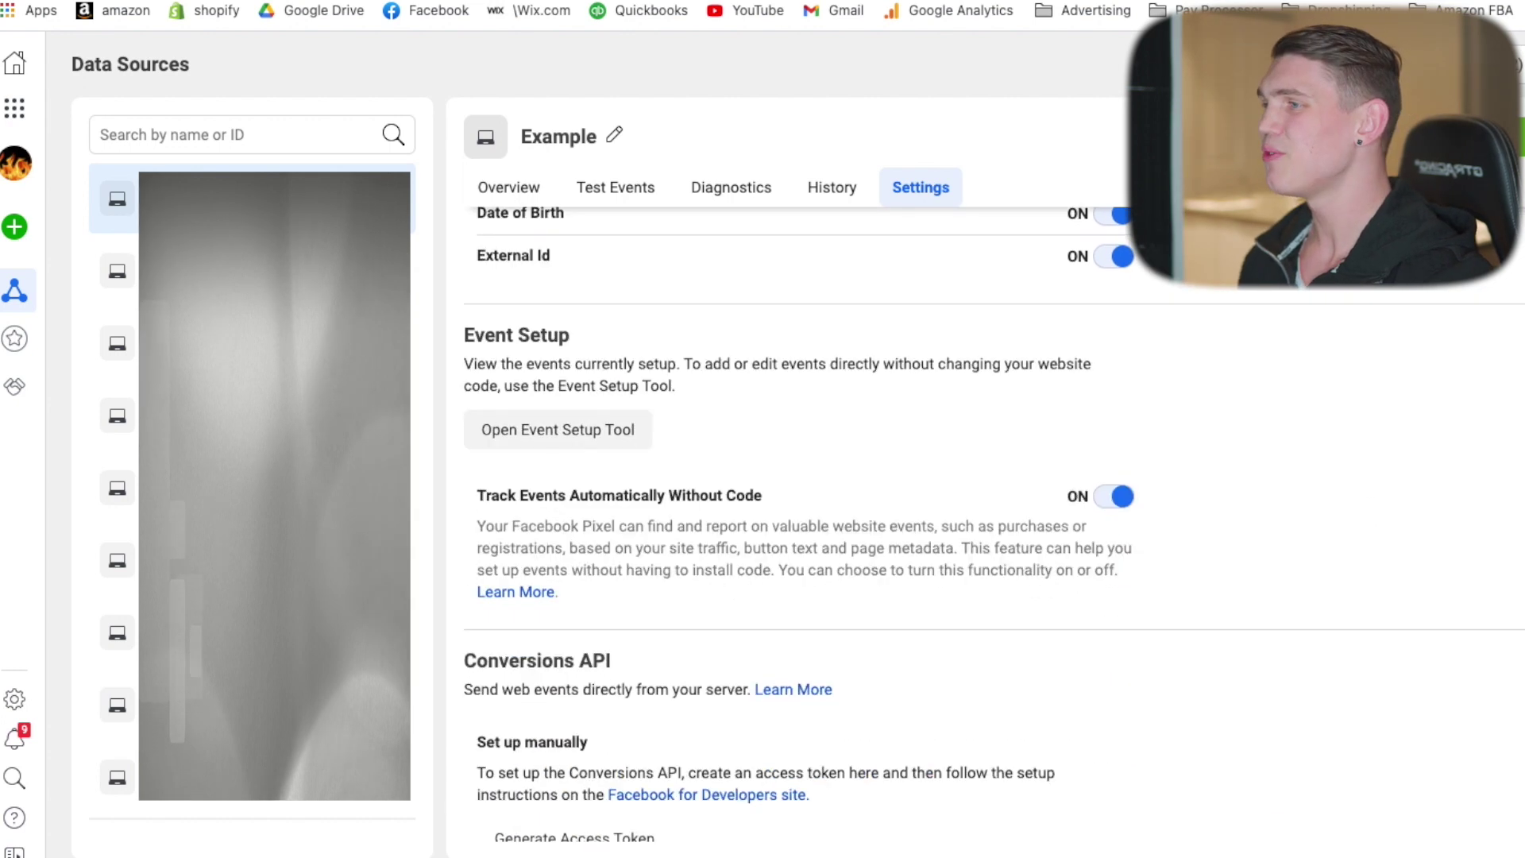